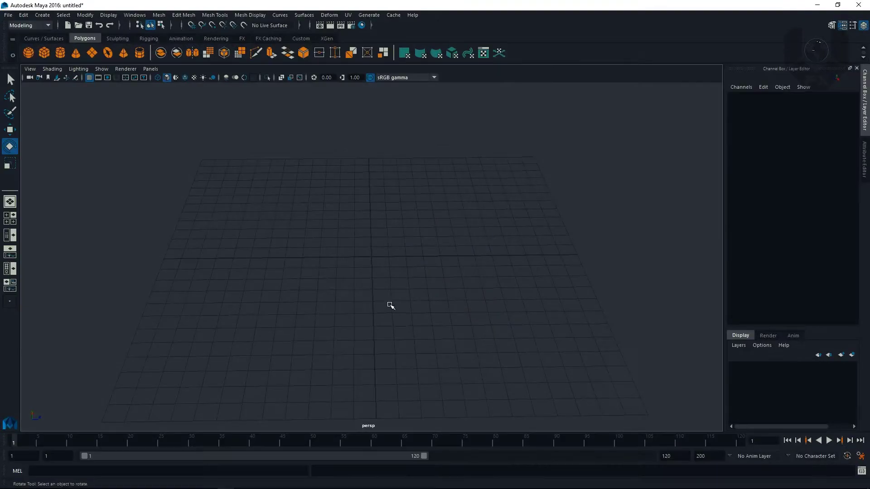
- Enable interactive polygon primitive creation and choose the Torus tool
{"action": "left_click_drag", "start_coordinate": [411, 301], "coordinate": [294, 235], "text": "alt"}
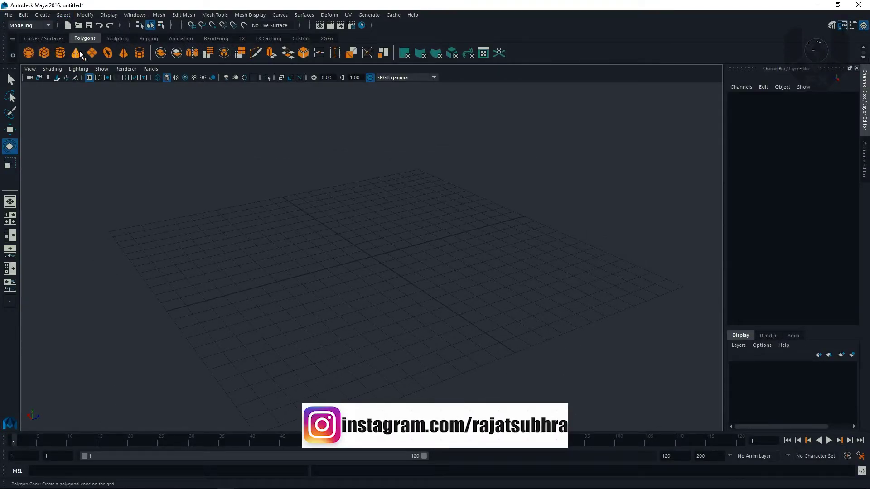
{"action": "left_click", "coordinate": [45, 16]}
{"action": "mouse_move", "coordinate": [62, 45]}
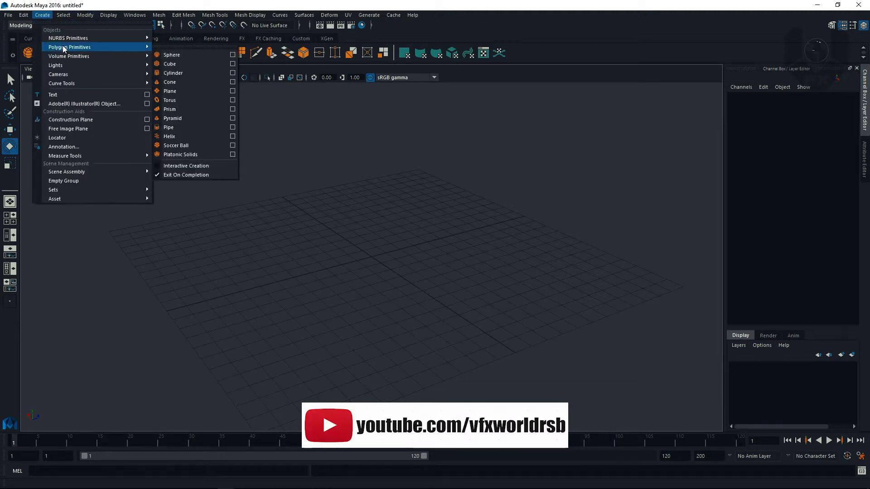
{"action": "left_click", "coordinate": [173, 167]}
{"action": "left_click", "coordinate": [107, 52]}
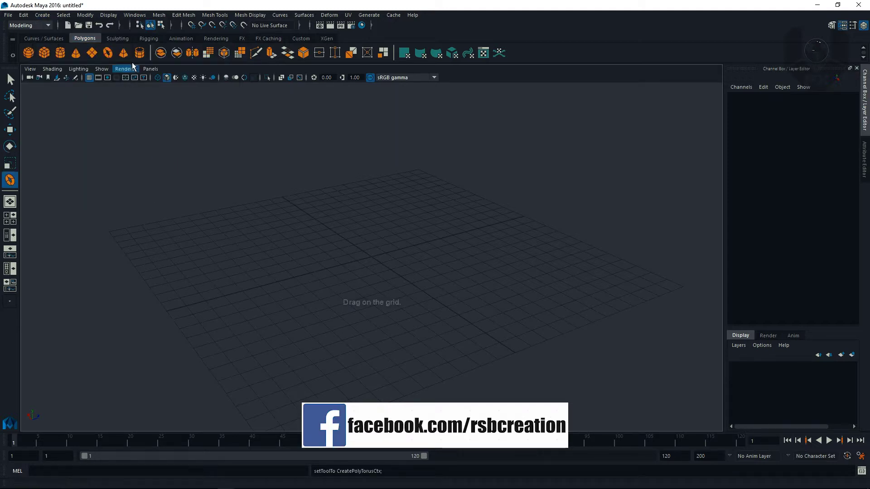
- Drag out a thin-tubed torus on the grid, then undo it
{"action": "left_click_drag", "start_coordinate": [377, 258], "coordinate": [404, 267]}
{"action": "left_click_drag", "start_coordinate": [404, 268], "coordinate": [390, 315], "text": "alt"}
{"action": "right_click_drag", "start_coordinate": [411, 213], "coordinate": [475, 325], "text": "alt"}
{"action": "left_click_drag", "start_coordinate": [476, 324], "coordinate": [403, 300]}
{"action": "key", "text": "e"}
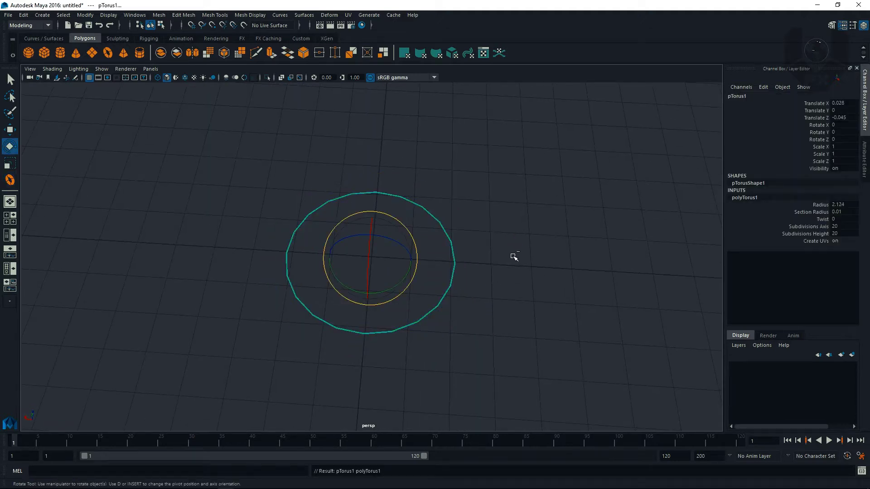
{"action": "key", "text": "ctrl+z"}
{"action": "key", "text": "w"}
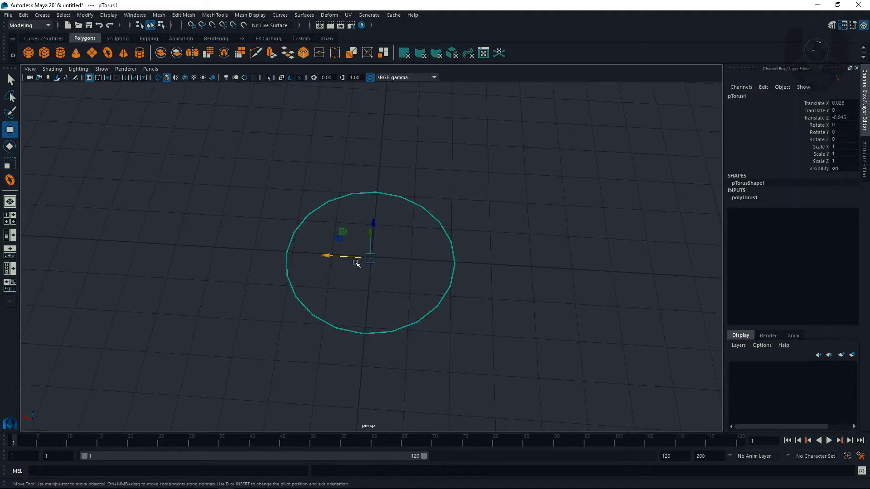
{"action": "key", "text": "ctrl+z"}
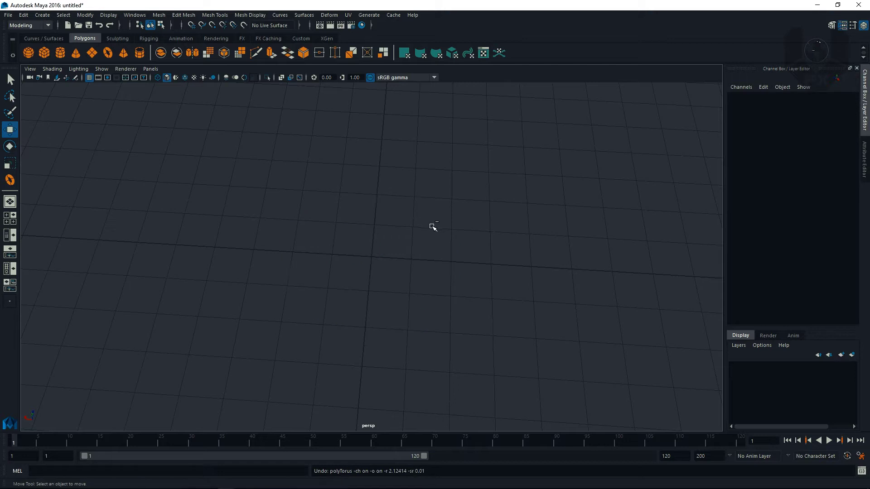
- Redraw torus pTorus1 from the grid centre with radius 3.068 and section radius 0.5
{"action": "left_click", "coordinate": [112, 52]}
{"action": "left_click_drag", "start_coordinate": [376, 259], "coordinate": [495, 307]}
{"action": "left_click", "coordinate": [341, 202]}
{"action": "key", "text": "w"}
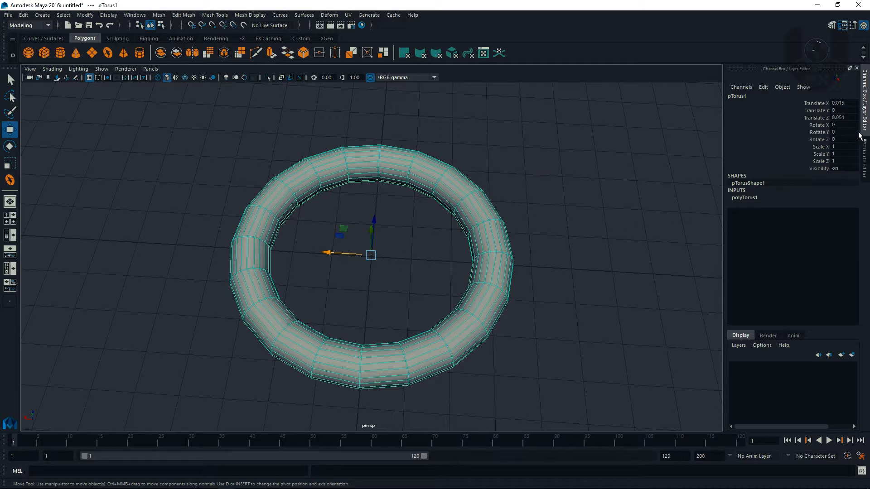
- Set polyTorus1 to Subdivisions Axis 6 and Section Radius 1
{"action": "double_click", "coordinate": [749, 198]}
{"action": "left_click", "coordinate": [821, 214]}
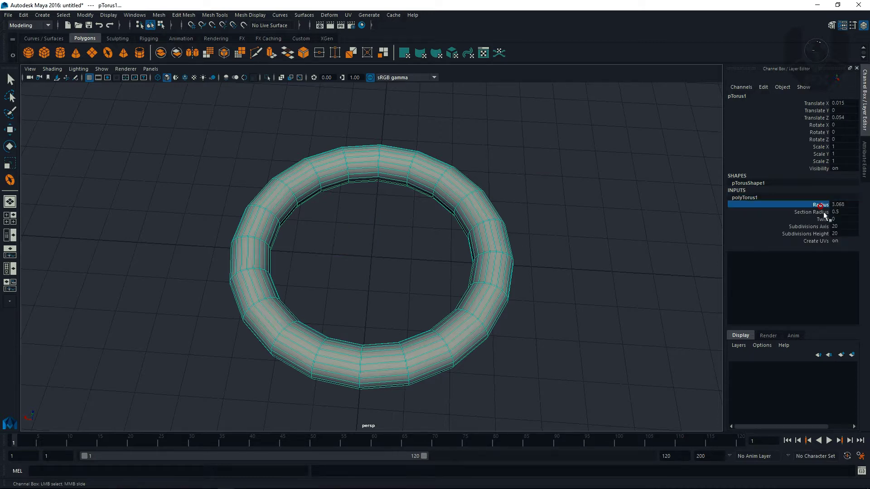
{"action": "left_click", "coordinate": [846, 211]}
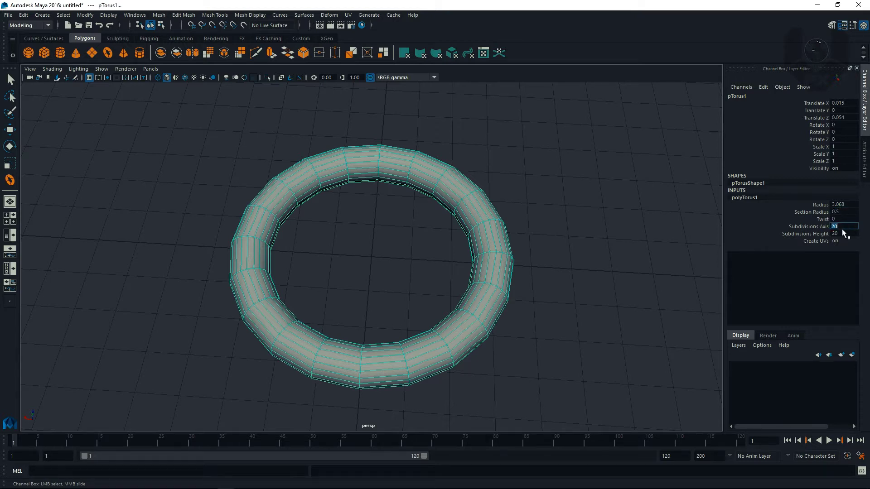
{"action": "key", "text": "Return"}
{"action": "left_click_drag", "start_coordinate": [567, 188], "coordinate": [598, 214], "text": "alt"}
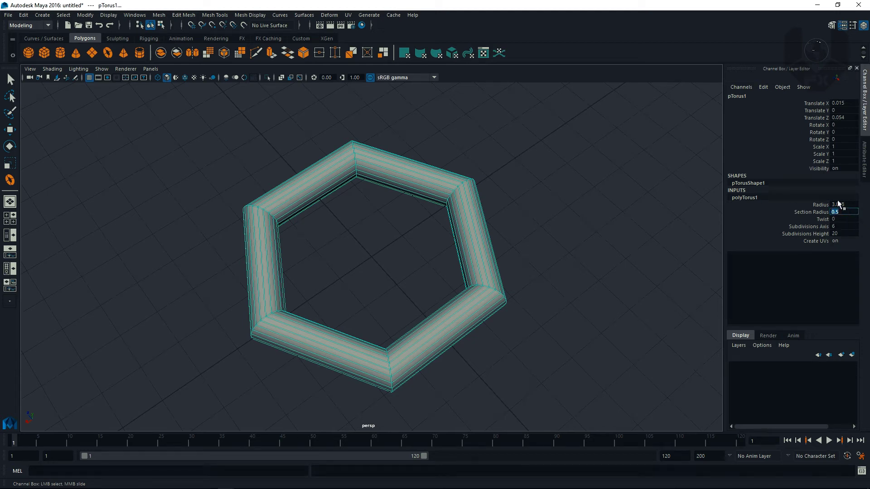
{"action": "key", "text": "Return"}
- Stretch the hexagonal ring by moving its lower-half vertices outward
{"action": "left_click_drag", "start_coordinate": [527, 206], "coordinate": [625, 233], "text": "alt"}
{"action": "right_click_drag", "start_coordinate": [431, 252], "coordinate": [398, 218]}
{"action": "key", "text": "w"}
{"action": "right_click_drag", "start_coordinate": [364, 277], "coordinate": [330, 227], "text": "alt"}
{"action": "left_click_drag", "start_coordinate": [330, 226], "coordinate": [359, 283], "text": "alt"}
{"action": "left_click_drag", "start_coordinate": [280, 257], "coordinate": [448, 339]}
{"action": "left_click_drag", "start_coordinate": [370, 340], "coordinate": [369, 382]}
- Duplicate the link as pTorus2 and offset it along X
{"action": "left_click_drag", "start_coordinate": [489, 349], "coordinate": [435, 311], "text": "alt"}
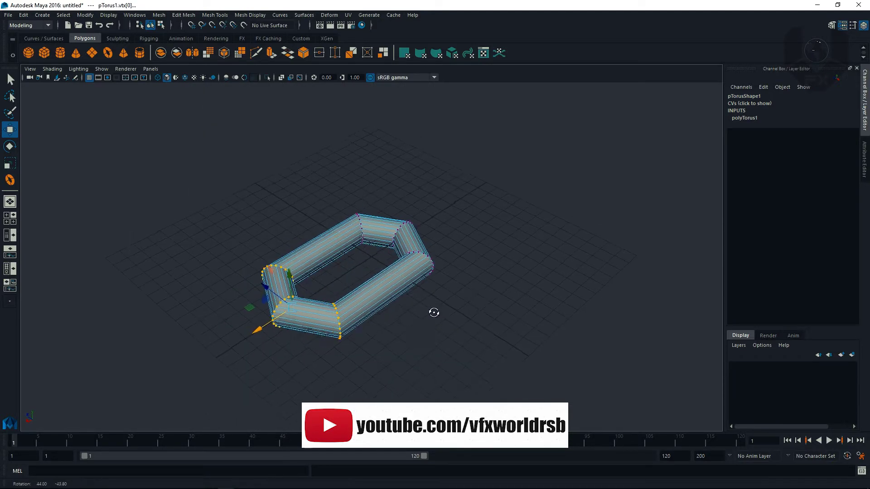
{"action": "right_click_drag", "start_coordinate": [417, 219], "coordinate": [460, 205]}
{"action": "left_click", "coordinate": [395, 297]}
{"action": "left_click_drag", "start_coordinate": [396, 304], "coordinate": [394, 274], "text": "alt"}
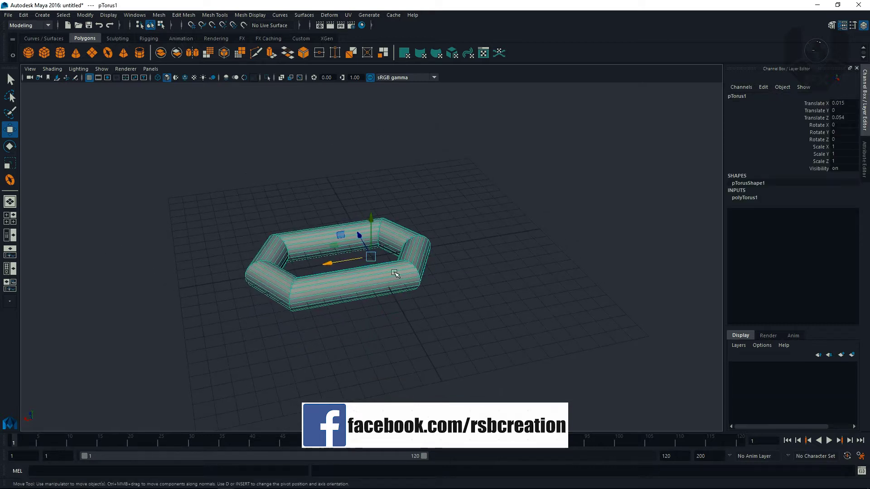
{"action": "key", "text": "ctrl+d"}
{"action": "left_click_drag", "start_coordinate": [344, 264], "coordinate": [401, 290]}
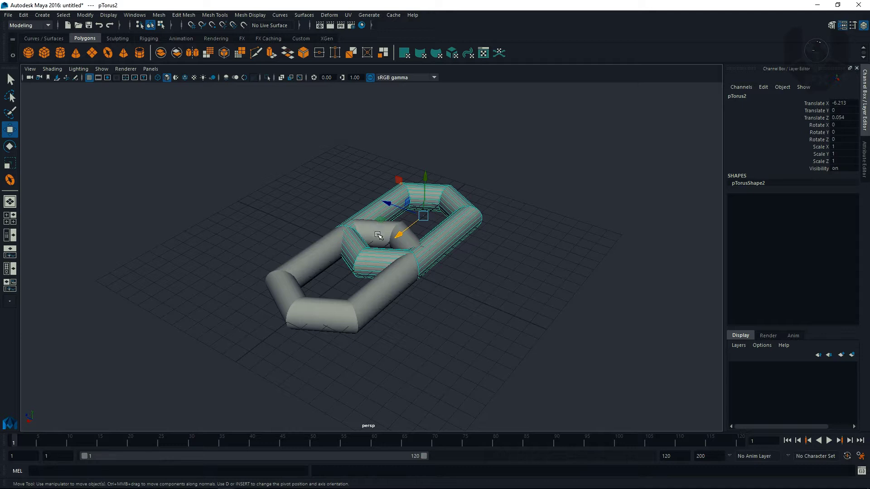
- Rotate the duplicate link 90° on X so the two interlock
{"action": "scroll", "coordinate": [400, 290], "scroll_direction": "up", "scroll_amount": 3}
{"action": "key", "text": "e"}
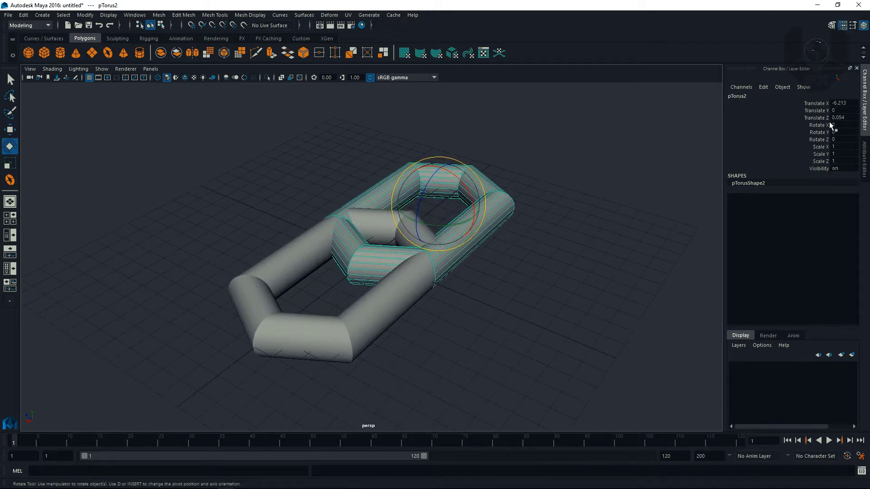
{"action": "left_click", "coordinate": [837, 127]}
{"action": "key", "text": "Return"}
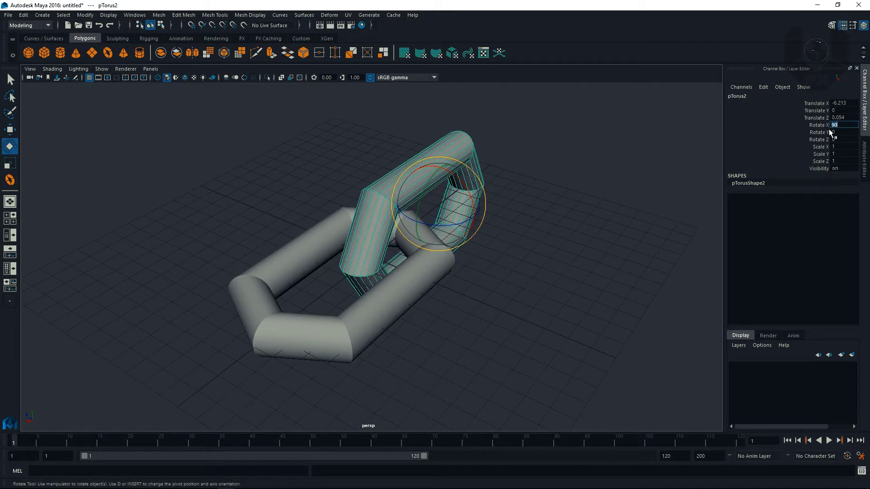
{"action": "left_click_drag", "start_coordinate": [505, 230], "coordinate": [474, 254], "text": "alt"}
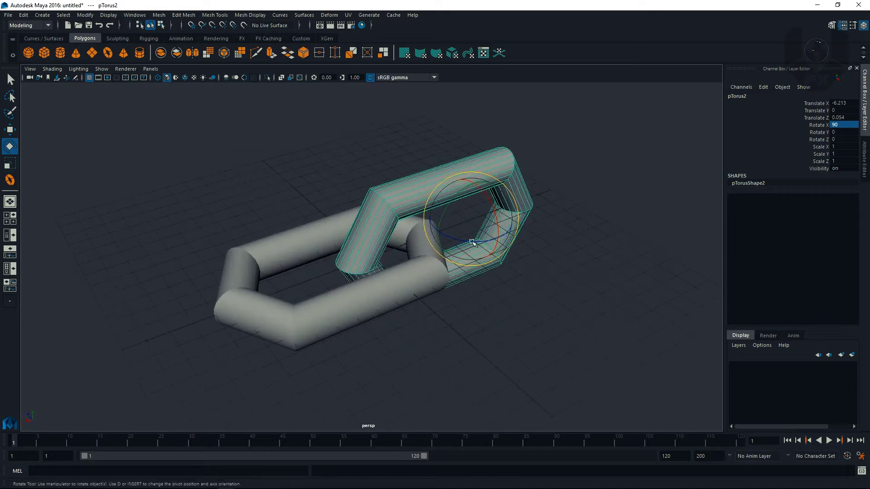
{"action": "left_click_drag", "start_coordinate": [570, 204], "coordinate": [485, 187], "text": "alt"}
- Duplicate the link pair along X repeatedly with Shift+D to lengthen the chain
{"action": "left_click_drag", "start_coordinate": [258, 180], "coordinate": [431, 286]}
{"action": "key", "text": "ctrl+d"}
{"action": "key", "text": "w"}
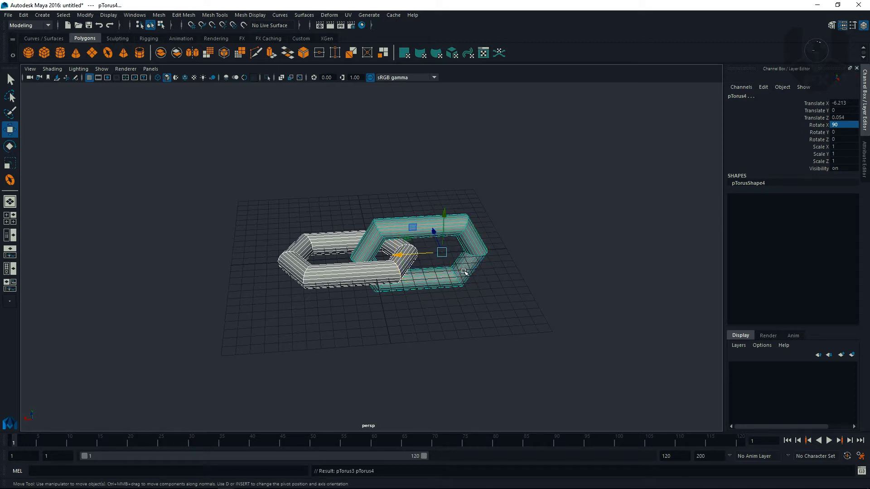
{"action": "left_click_drag", "start_coordinate": [421, 258], "coordinate": [488, 251]}
{"action": "right_click_drag", "start_coordinate": [521, 289], "coordinate": [477, 204], "text": "alt"}
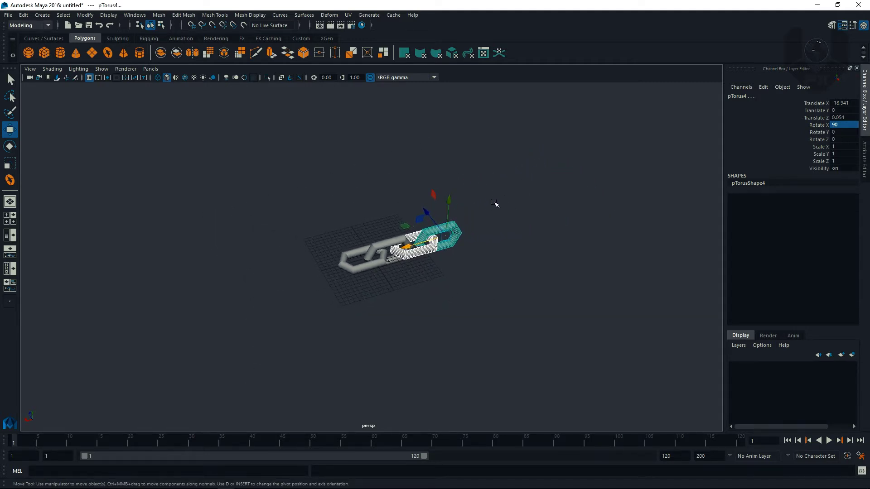
{"action": "key", "text": "shift+d"}
{"action": "key", "text": "shift+d"}
{"action": "key", "text": "shift+d"}
{"action": "key", "text": "shift+d"}
{"action": "key", "text": "shift+d"}
{"action": "key", "text": "shift+d"}
{"action": "key", "text": "shift+d"}
{"action": "left_click_drag", "start_coordinate": [475, 297], "coordinate": [494, 272], "text": "alt"}
{"action": "key", "text": "shift+d"}
{"action": "key", "text": "shift+d"}
- Group all eighteen chain links as group1
{"action": "left_click_drag", "start_coordinate": [276, 304], "coordinate": [663, 126]}
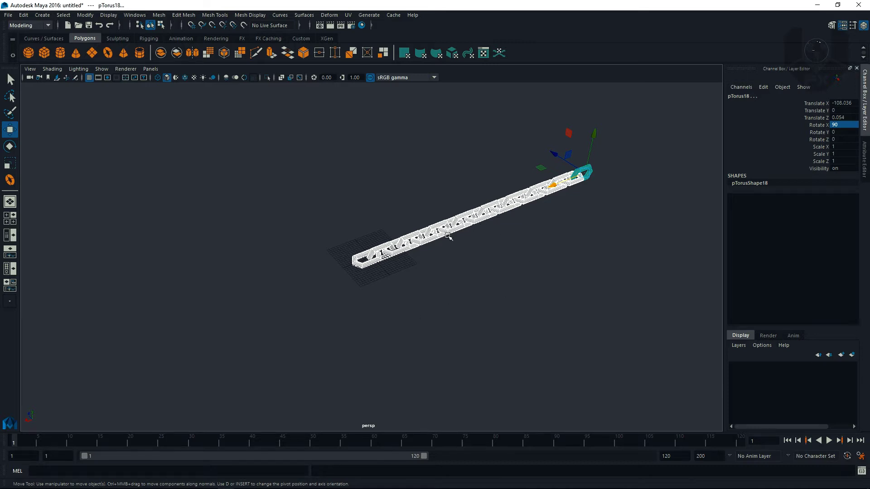
{"action": "left_click_drag", "start_coordinate": [411, 281], "coordinate": [394, 268], "text": "alt"}
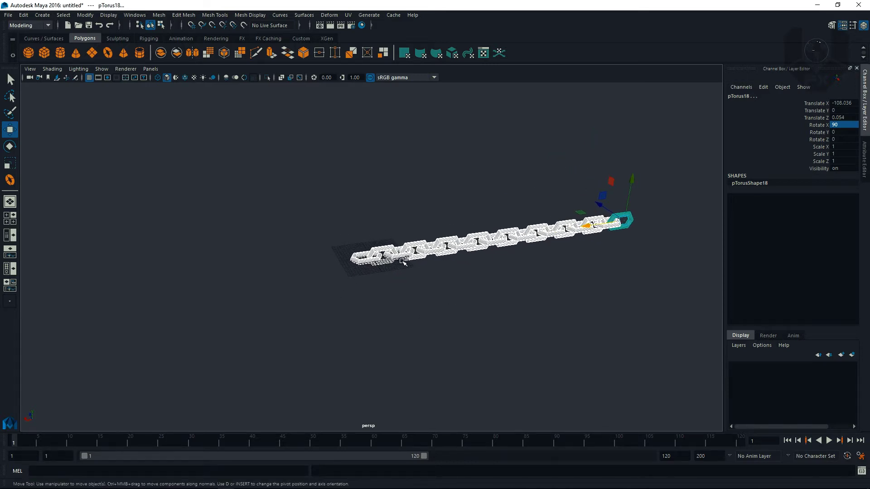
{"action": "key", "text": "ctrl+g"}
{"action": "left_click_drag", "start_coordinate": [459, 275], "coordinate": [394, 272], "text": "alt"}
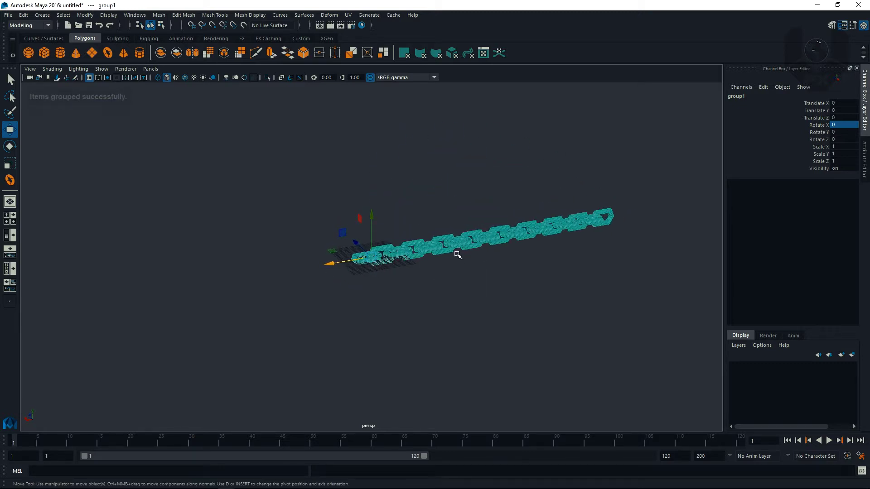
- Set group1's Rotate Z to -90 so the chain stands upright
{"action": "key", "text": "e"}
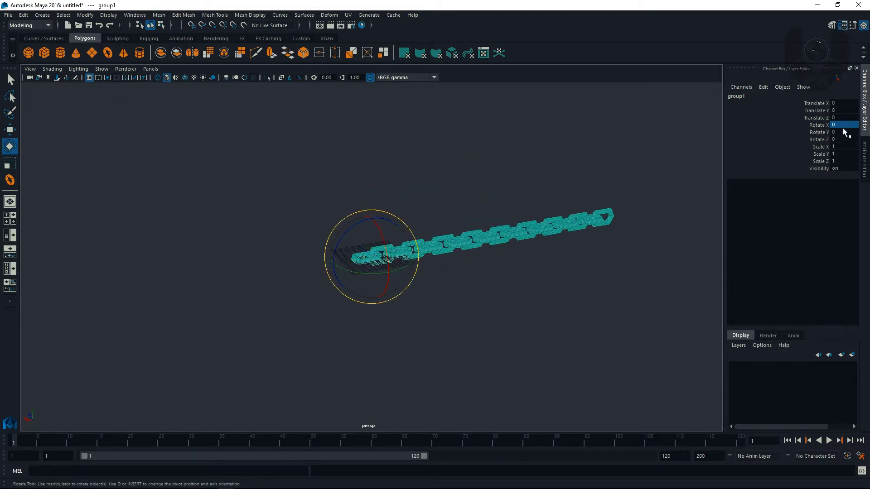
{"action": "type", "text": "90"}
{"action": "key", "text": "Return"}
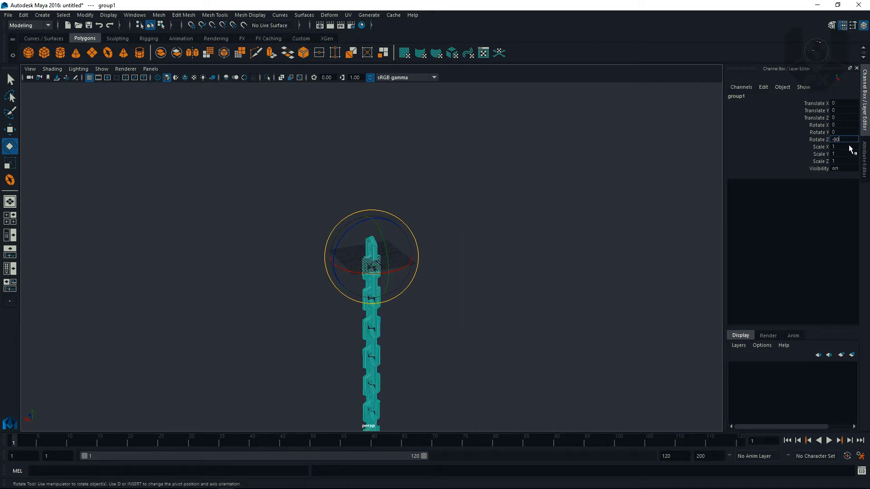
{"action": "key", "text": "Return"}
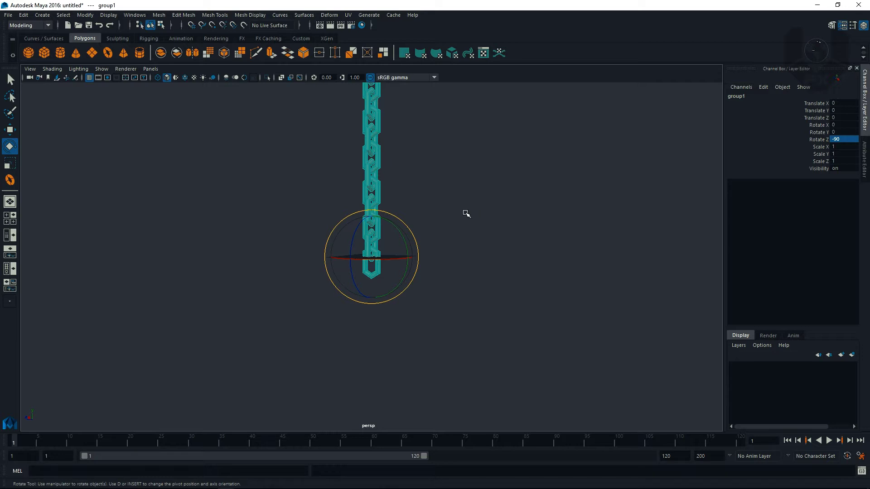
{"action": "mouse_move", "coordinate": [450, 238]}
{"action": "left_mouse_down", "text": "alt"}
{"action": "mouse_move", "coordinate": [431, 268]}
{"action": "mouse_move", "coordinate": [394, 292]}
{"action": "mouse_move", "coordinate": [453, 228]}
{"action": "left_mouse_up", "text": "alt"}
- Move the upright chain along Z to Translate Z 15.861
{"action": "left_click_drag", "start_coordinate": [430, 343], "coordinate": [439, 339], "text": "alt"}
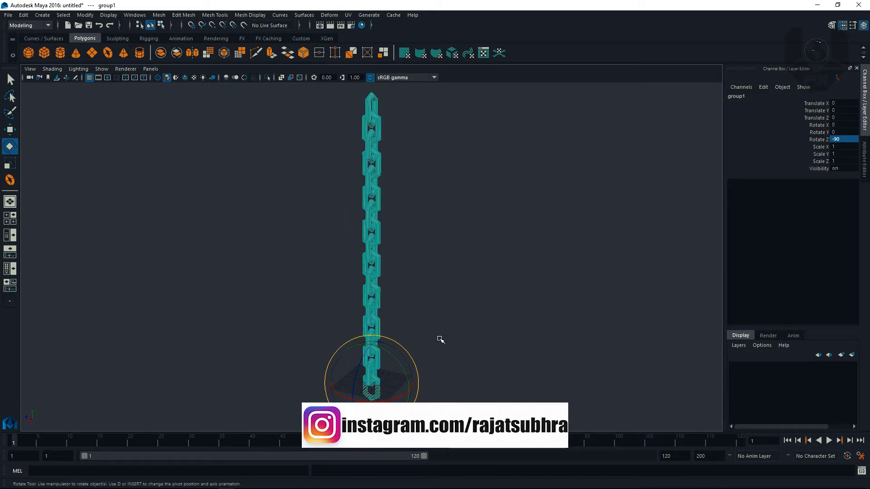
{"action": "key", "text": "w"}
{"action": "left_click_drag", "start_coordinate": [357, 382], "coordinate": [326, 375]}
{"action": "left_click", "coordinate": [337, 349]}
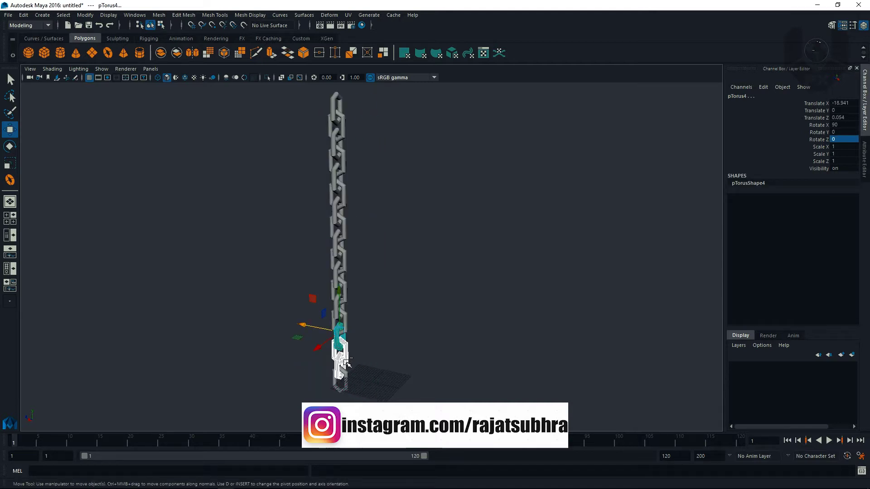
- Raise the chain group above the grid and place a second chain beside it along Z
{"action": "left_click", "coordinate": [345, 364]}
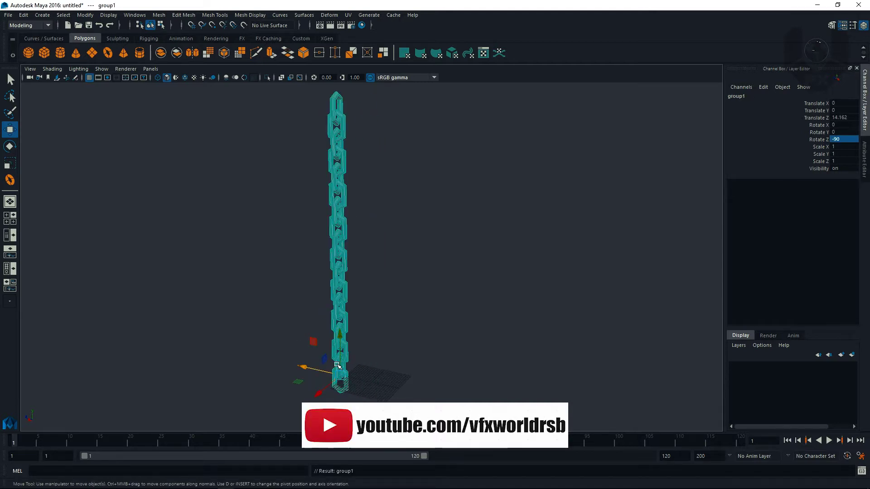
{"action": "left_click", "coordinate": [339, 345]}
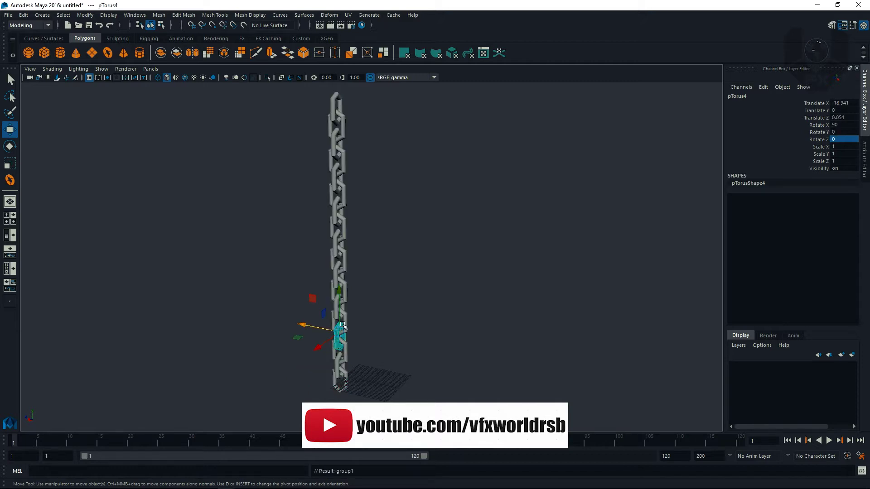
{"action": "key", "text": "Up"}
{"action": "left_click_drag", "start_coordinate": [345, 350], "coordinate": [386, 331]}
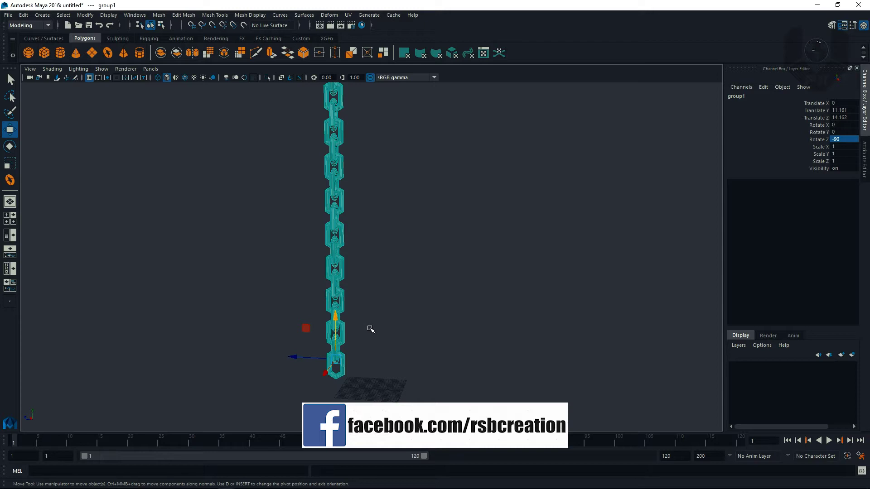
{"action": "left_click_drag", "start_coordinate": [310, 361], "coordinate": [389, 361]}
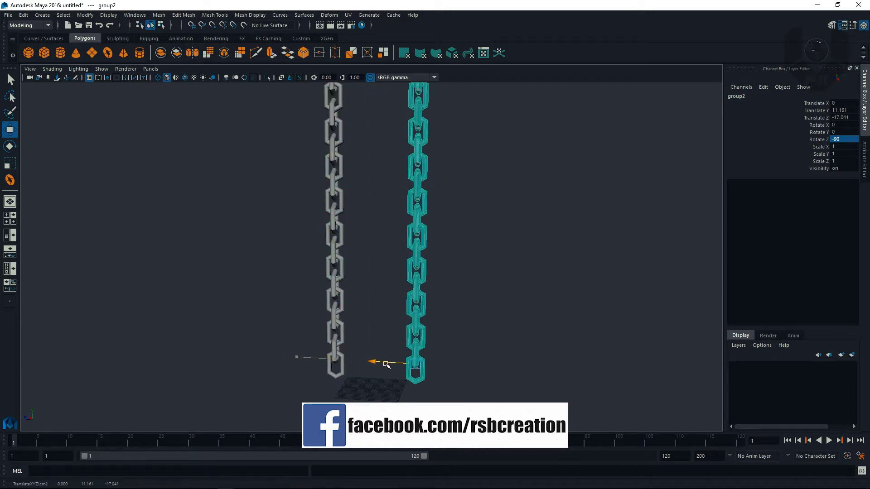
{"action": "left_click_drag", "start_coordinate": [474, 359], "coordinate": [458, 315], "text": "alt"}
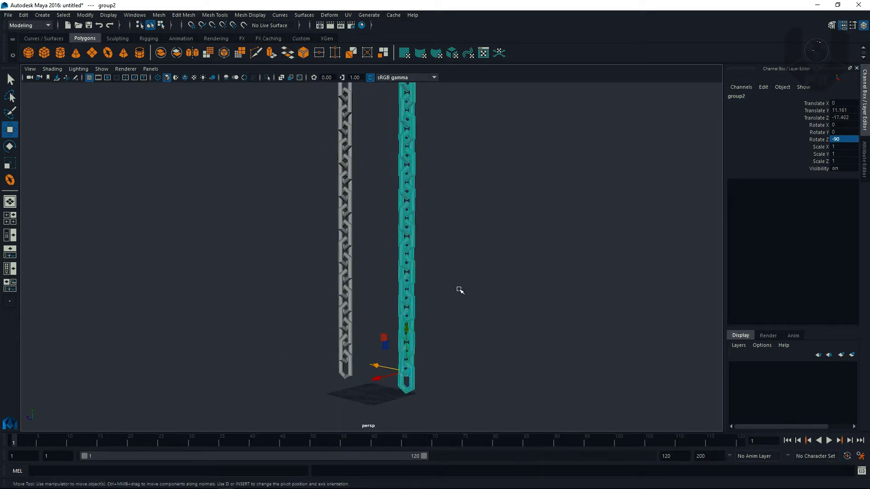
- Test-scale the selected links of both chains, then undo back to scale 1
{"action": "scroll", "coordinate": [448, 284], "scroll_direction": "down", "scroll_amount": 3}
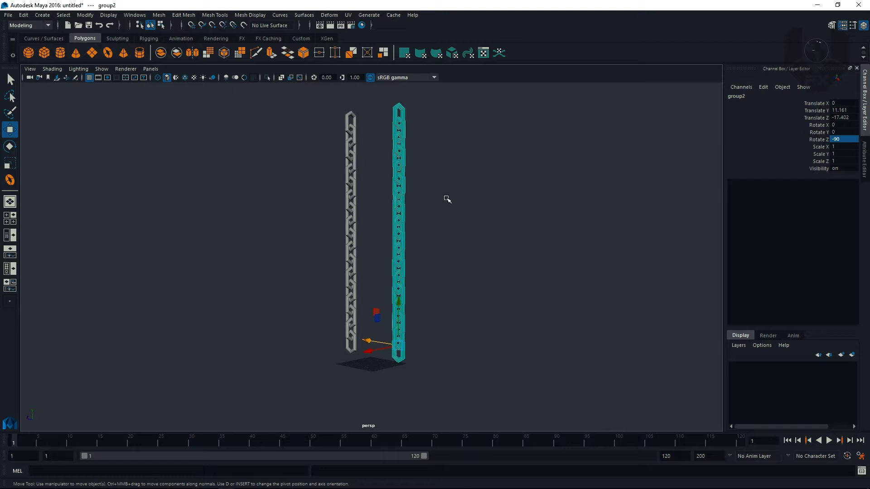
{"action": "left_click_drag", "start_coordinate": [303, 103], "coordinate": [499, 367]}
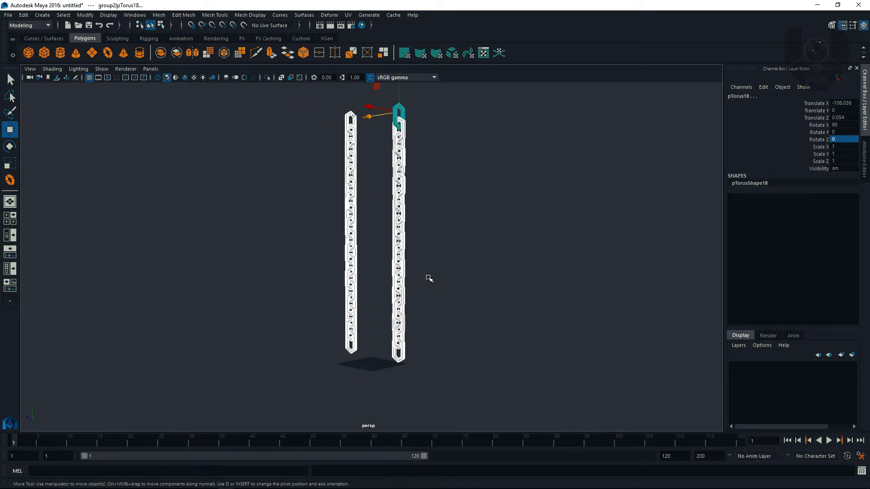
{"action": "key", "text": "r"}
{"action": "left_click_drag", "start_coordinate": [401, 112], "coordinate": [401, 152]}
{"action": "key", "text": "ctrl+z"}
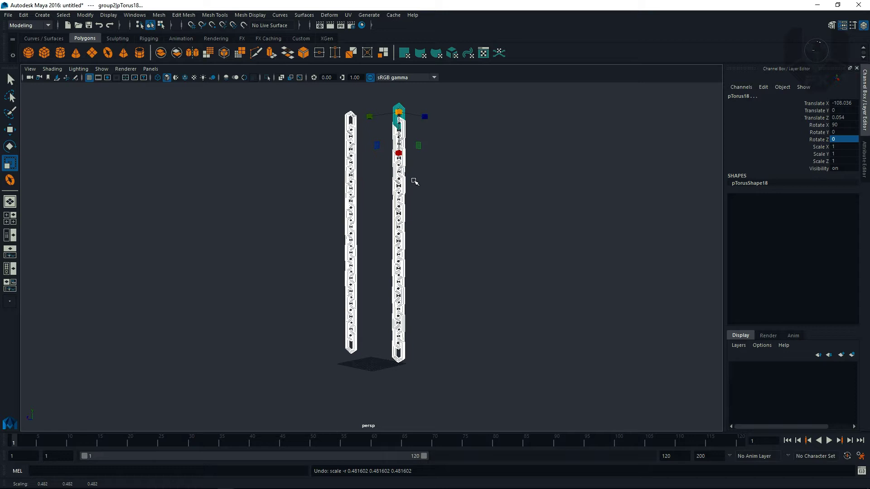
- Clear the selection and maximize the top view
{"action": "key", "text": "w"}
{"action": "left_click", "coordinate": [403, 233]}
{"action": "left_click", "coordinate": [436, 305]}
{"action": "left_click_drag", "start_coordinate": [408, 326], "coordinate": [349, 354], "text": "alt"}
{"action": "scroll", "coordinate": [379, 383], "scroll_direction": "up", "scroll_amount": 5}
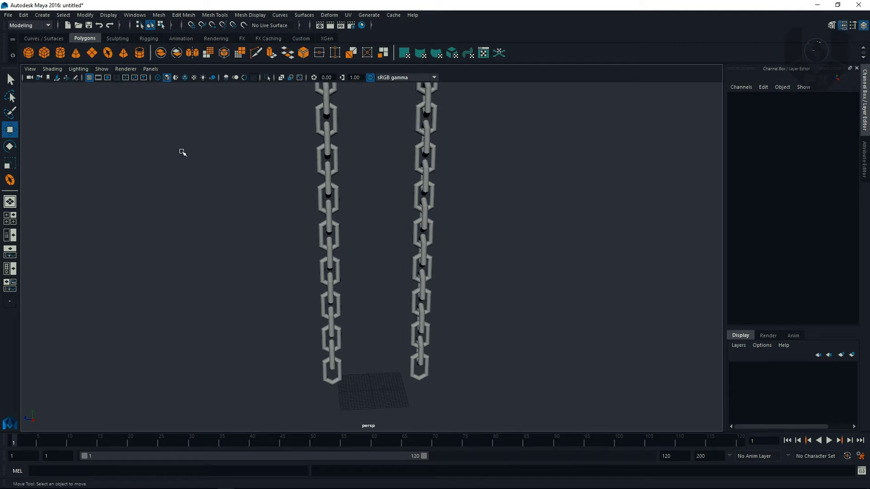
{"action": "key", "text": "space"}
{"action": "key", "text": "space"}
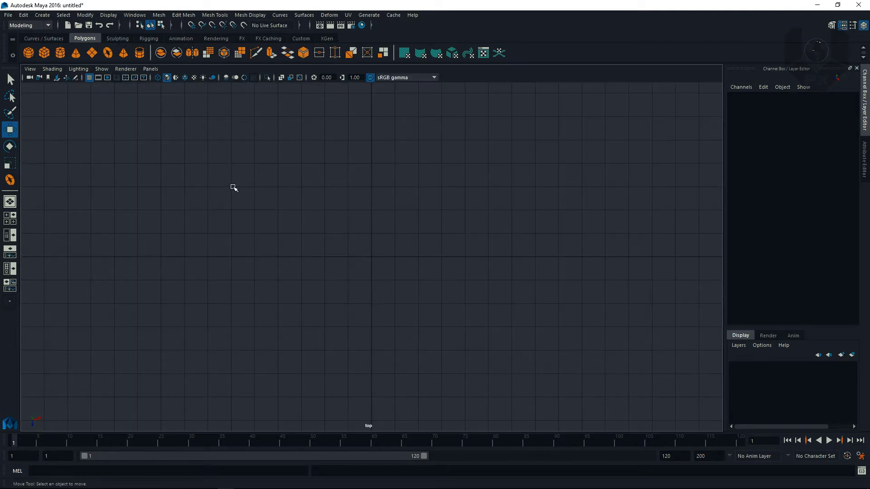
- Draw a polygon cube beneath both chains in top view and frame it in perspective
{"action": "scroll", "coordinate": [278, 175], "scroll_direction": "down", "scroll_amount": 5}
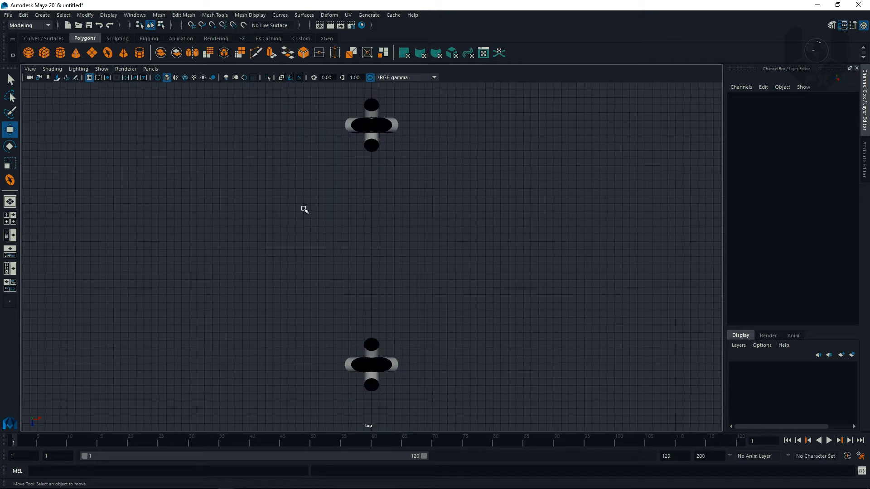
{"action": "left_click", "coordinate": [43, 53]}
{"action": "left_click_drag", "start_coordinate": [316, 135], "coordinate": [425, 350]}
{"action": "key", "text": "space"}
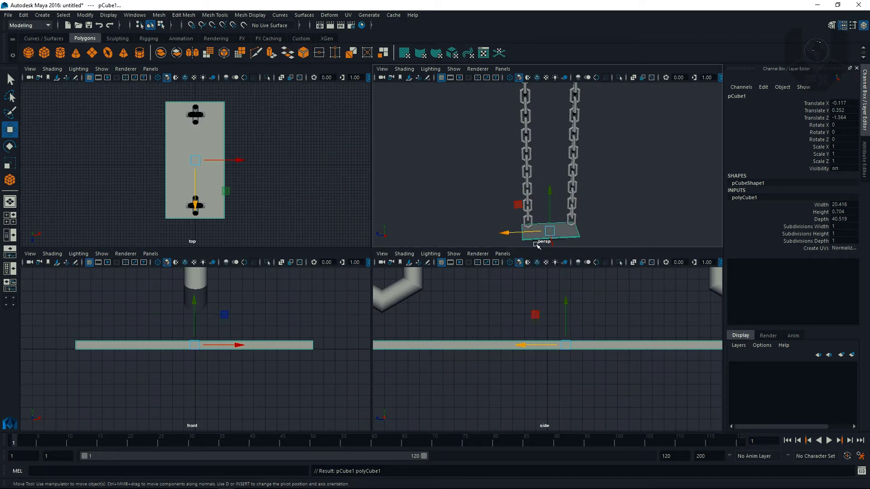
{"action": "key", "text": "space"}
{"action": "left_click_drag", "start_coordinate": [458, 301], "coordinate": [423, 346], "text": "alt"}
{"action": "key", "text": "f"}
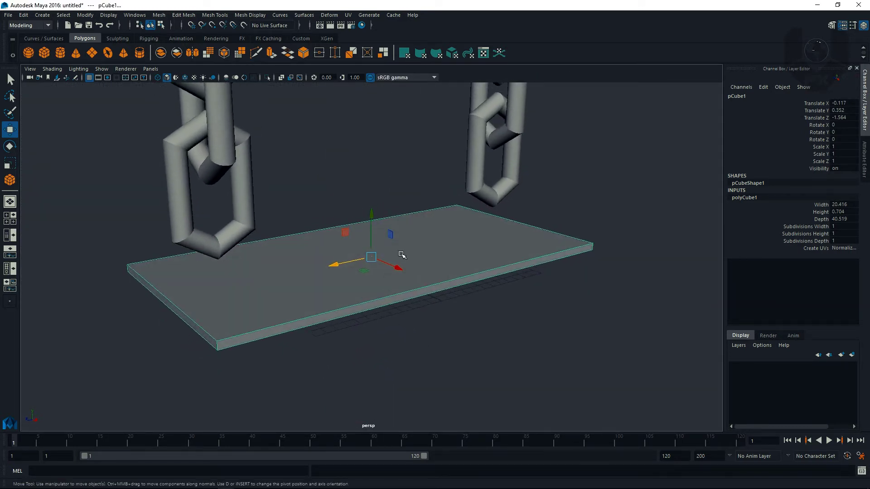
- Set the cube's Depth to 45 and Height to 3
{"action": "left_click", "coordinate": [826, 219]}
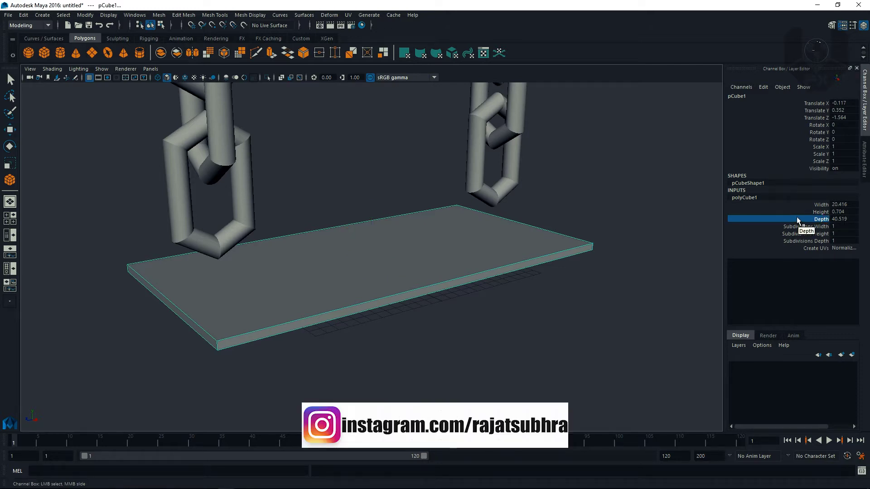
{"action": "left_click", "coordinate": [841, 219]}
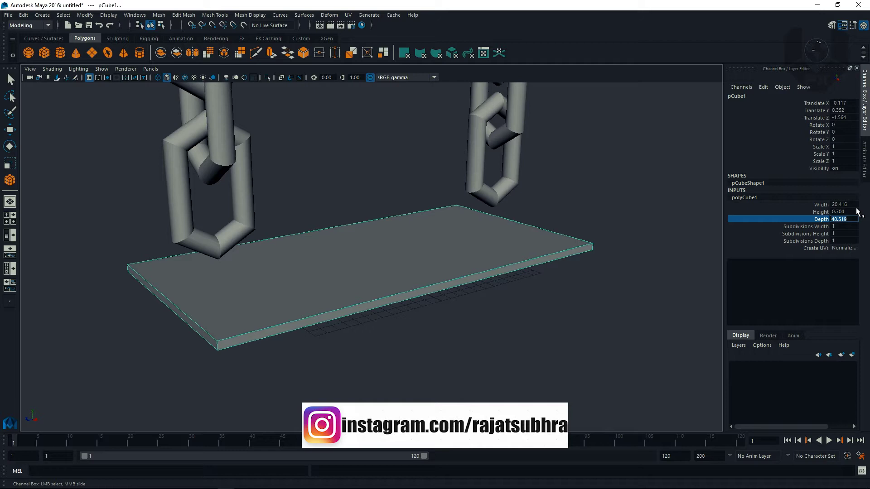
{"action": "type", "text": "50"}
{"action": "key", "text": "Return"}
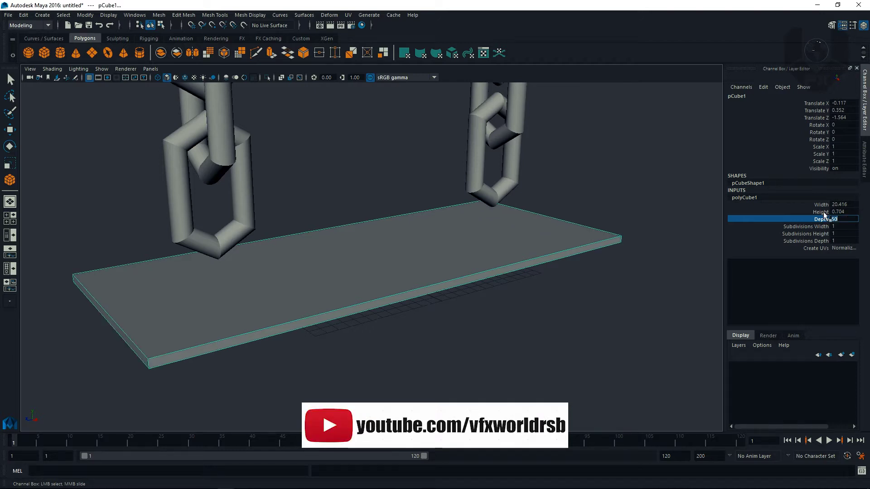
{"action": "type", "text": "45"}
{"action": "key", "text": "Return"}
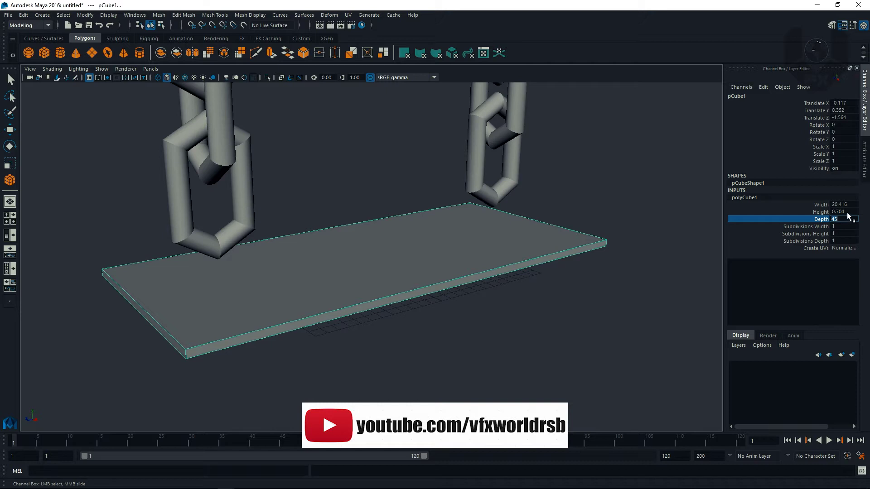
{"action": "left_click", "coordinate": [846, 211]}
{"action": "type", "text": "0.1"}
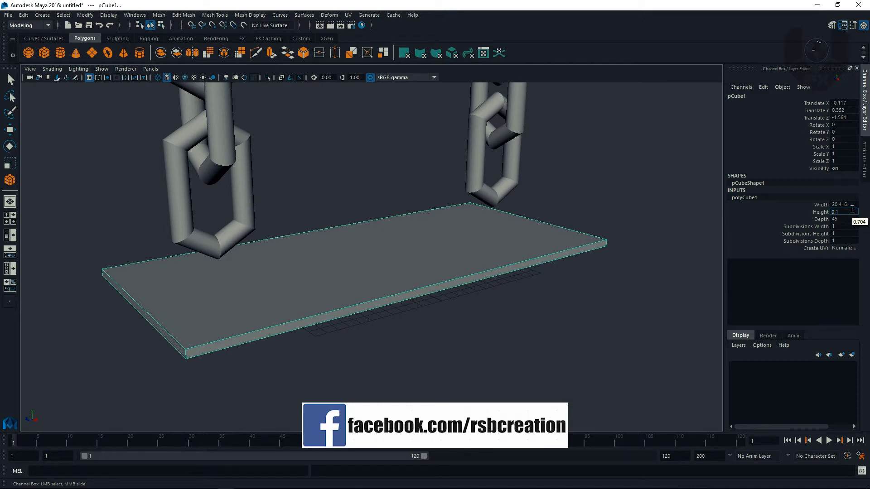
{"action": "type", "text": "1"}
{"action": "key", "text": "Return"}
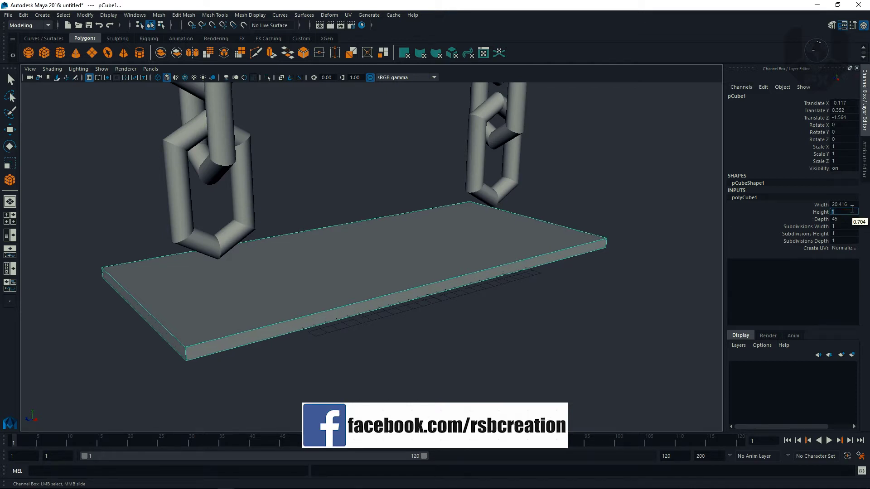
{"action": "type", "text": "5"}
{"action": "key", "text": "Return"}
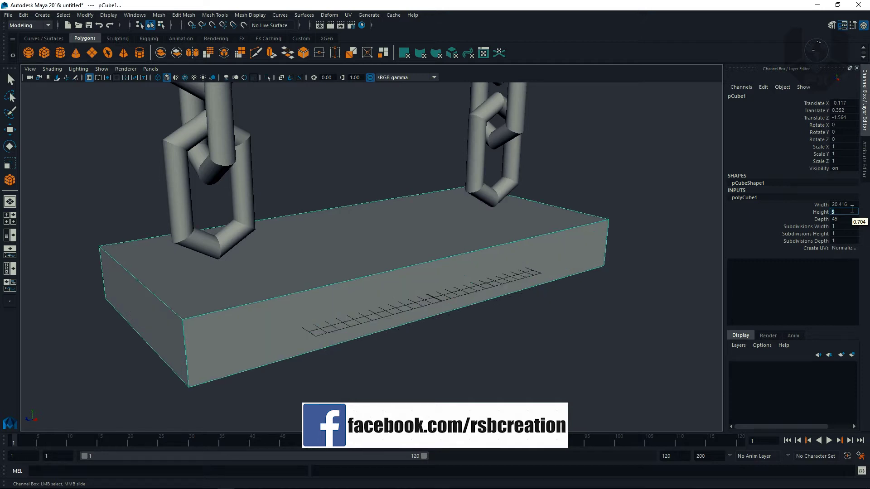
{"action": "type", "text": "3"}
{"action": "key", "text": "Return"}
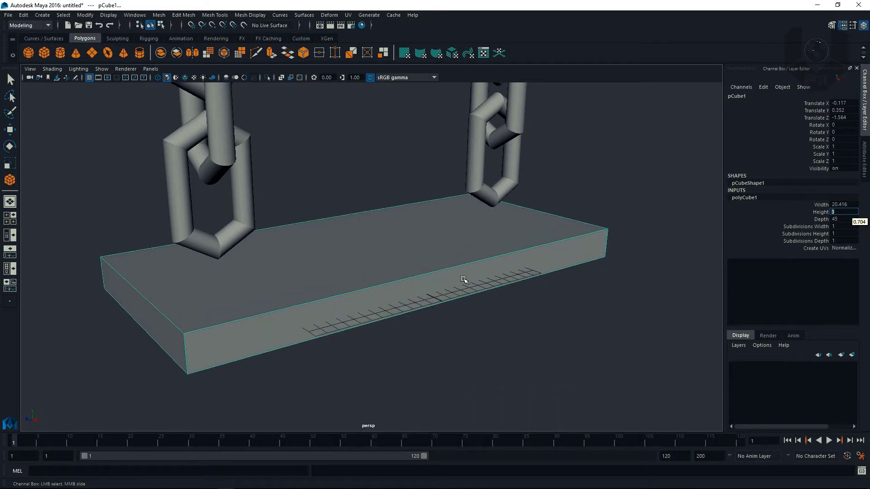
- Raise the slab up to the bottom ends of the chains
{"action": "left_click_drag", "start_coordinate": [463, 279], "coordinate": [386, 186], "text": "alt"}
{"action": "key", "text": "w"}
{"action": "left_click_drag", "start_coordinate": [374, 234], "coordinate": [421, 244]}
{"action": "right_click_drag", "start_coordinate": [444, 257], "coordinate": [416, 245], "text": "alt"}
{"action": "left_click_drag", "start_coordinate": [387, 277], "coordinate": [405, 317], "text": "alt"}
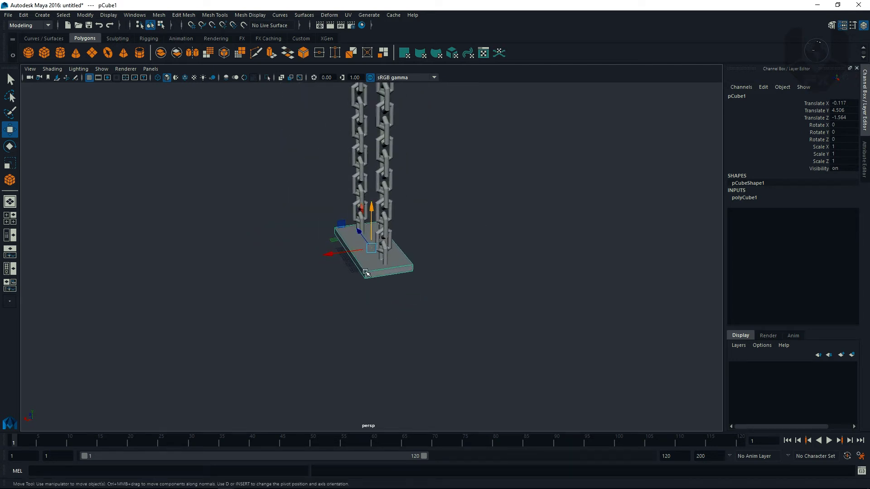
- Widen the slab to Scale X 1.279, then deselect it
{"action": "key", "text": "e"}
{"action": "key", "text": "r"}
{"action": "left_click_drag", "start_coordinate": [333, 254], "coordinate": [320, 257]}
{"action": "left_click_drag", "start_coordinate": [320, 257], "coordinate": [469, 182], "text": "alt"}
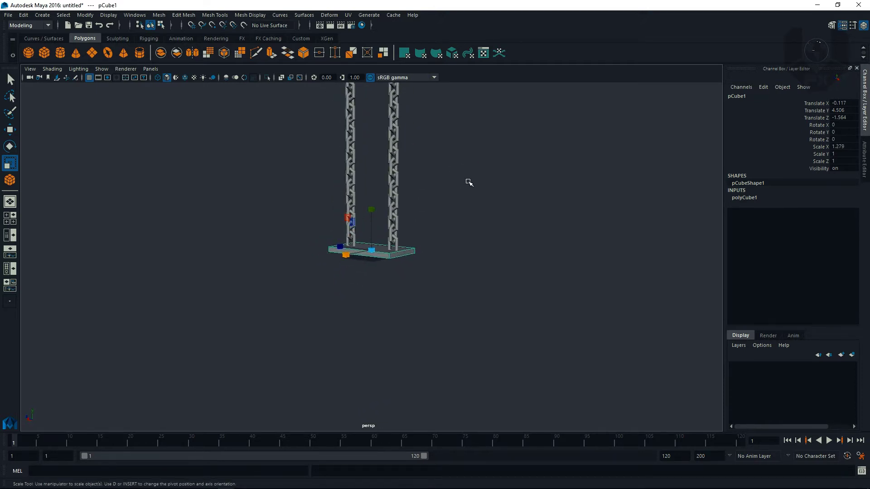
{"action": "scroll", "coordinate": [427, 180], "scroll_direction": "up", "scroll_amount": 5}
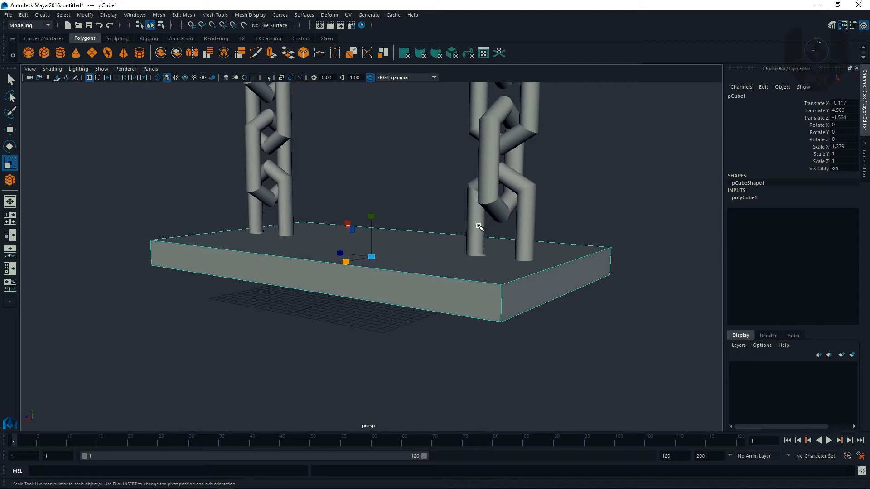
{"action": "left_click", "coordinate": [562, 216]}
{"action": "key", "text": "a"}
{"action": "mouse_move", "coordinate": [468, 264]}
{"action": "left_mouse_down", "text": "alt"}
{"action": "mouse_move", "coordinate": [421, 274]}
{"action": "mouse_move", "coordinate": [452, 270]}
{"action": "mouse_move", "coordinate": [460, 250]}
{"action": "left_mouse_up", "text": "alt"}
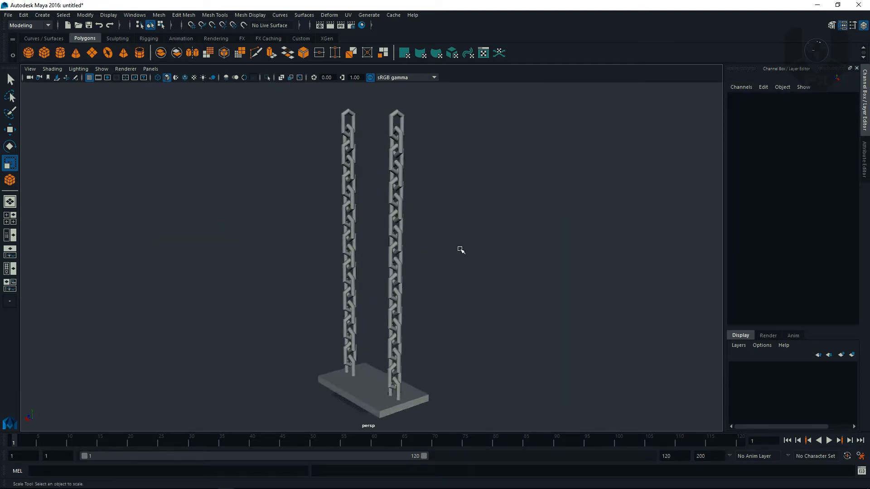
- Combine both chains' bottom links and the base slab into one mesh
{"action": "left_click", "coordinate": [353, 374]}
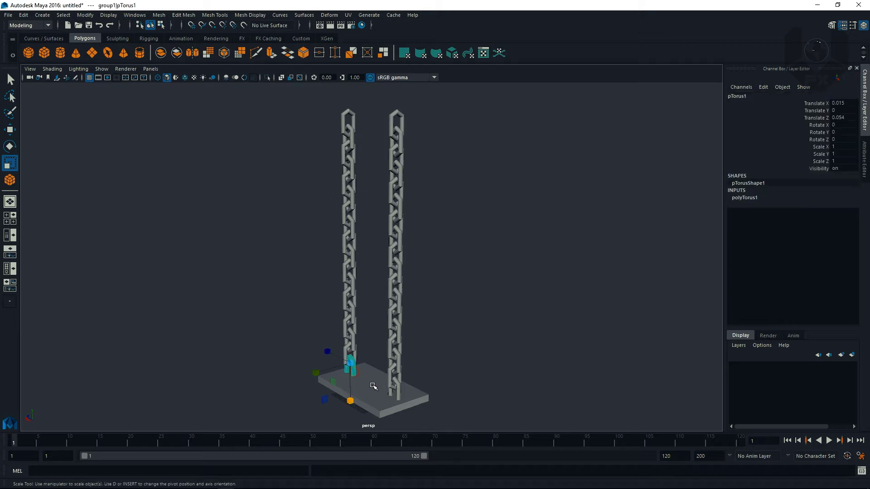
{"action": "left_click", "coordinate": [395, 393], "text": "shift"}
{"action": "left_click", "coordinate": [357, 395]}
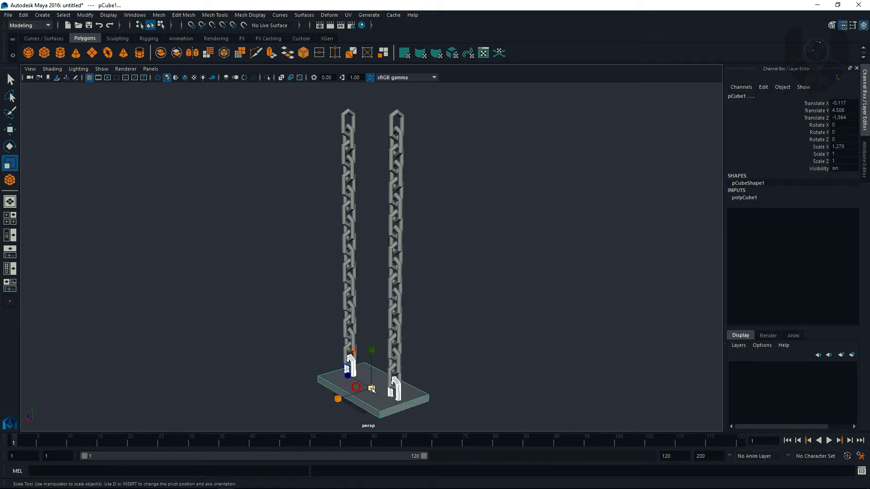
{"action": "key", "text": "w"}
{"action": "right_click", "coordinate": [356, 379], "text": "shift"}
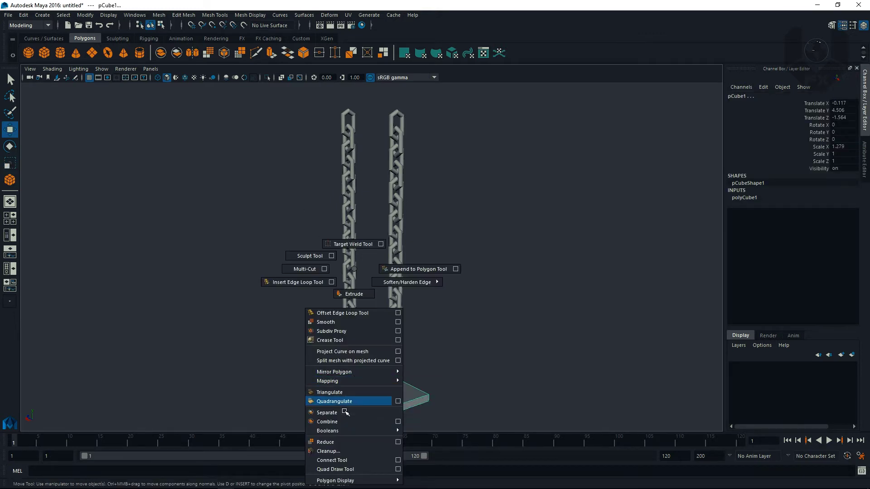
{"action": "left_click", "coordinate": [335, 421]}
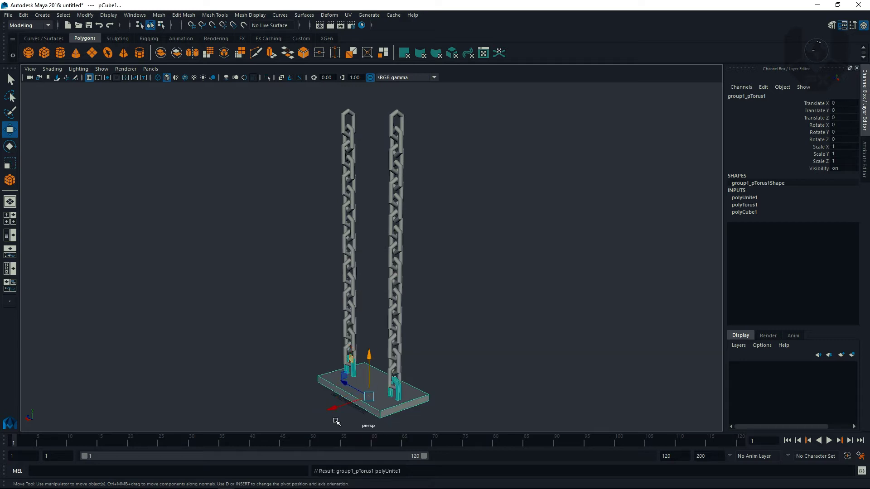
- Group both chains and the slab together as group3
{"action": "left_click", "coordinate": [471, 363]}
{"action": "left_click_drag", "start_coordinate": [265, 103], "coordinate": [597, 430]}
{"action": "key", "text": "ctrl+g"}
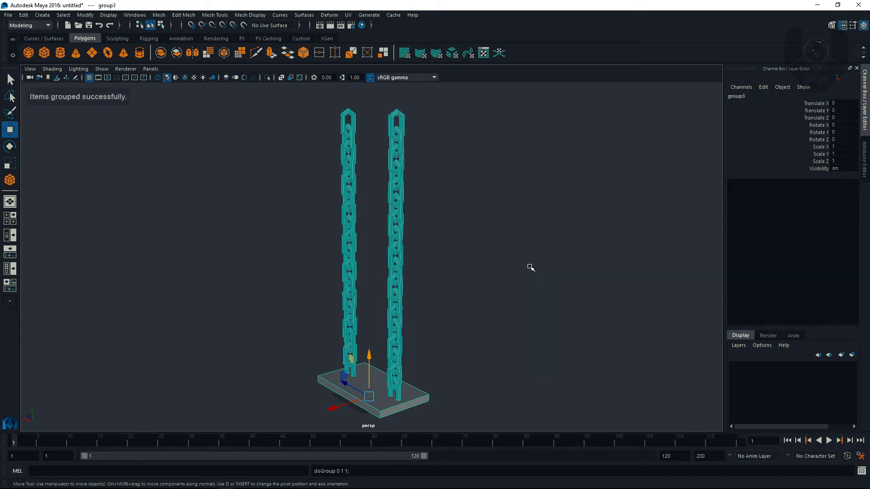
{"action": "left_click_drag", "start_coordinate": [428, 342], "coordinate": [403, 365], "text": "alt"}
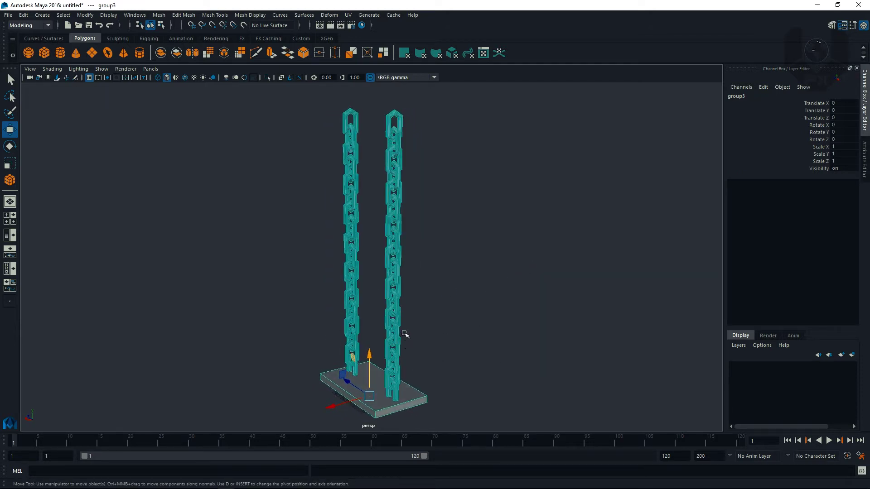
- Snap group3's pivot up to the tops of the chains
{"action": "key", "text": "d"}
{"action": "key", "text": "v"}
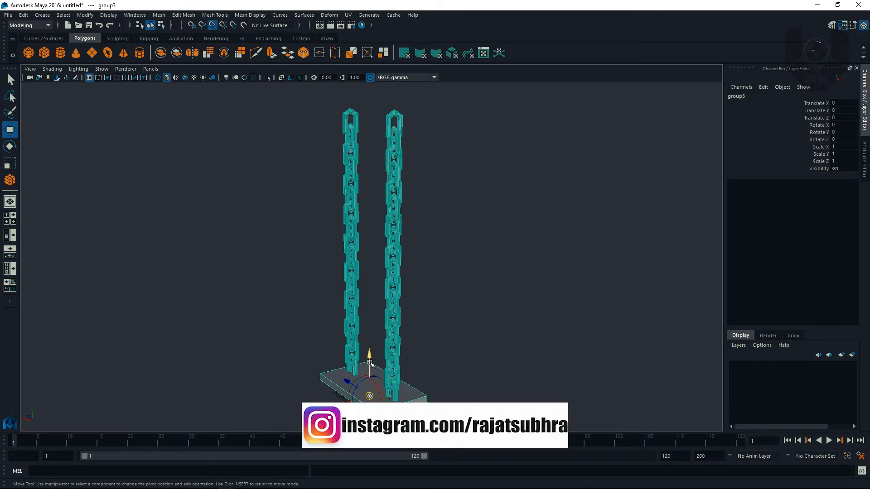
{"action": "left_click_drag", "start_coordinate": [369, 362], "coordinate": [369, 118]}
{"action": "left_click_drag", "start_coordinate": [365, 200], "coordinate": [395, 257], "text": "alt"}
{"action": "left_click_drag", "start_coordinate": [433, 219], "coordinate": [427, 208], "text": "alt"}
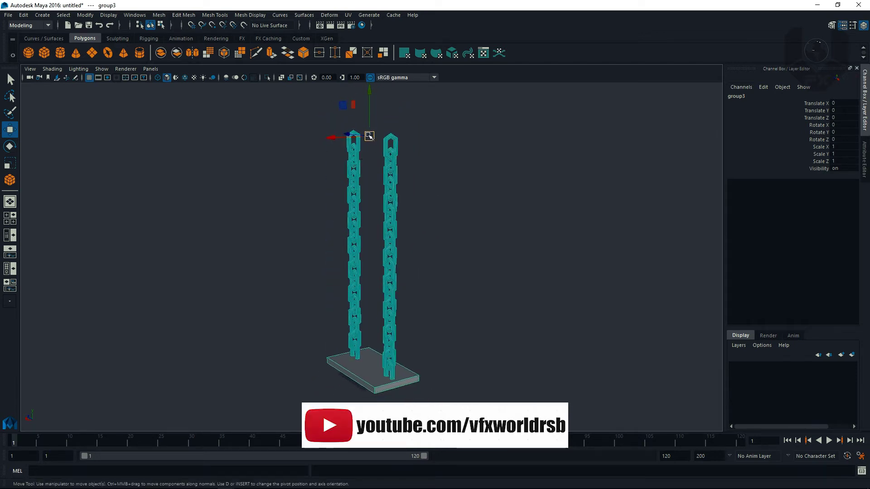
- Rotate group3 about 84° on Z so the chains lie sideways
{"action": "key", "text": "e"}
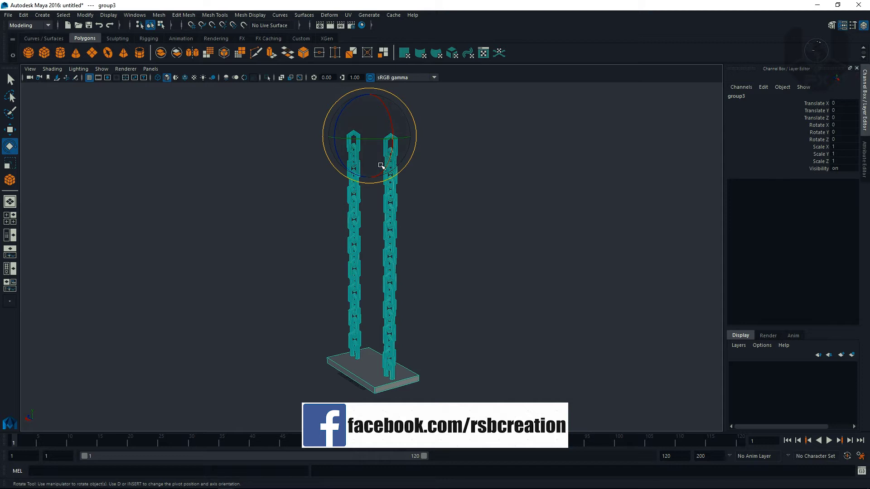
{"action": "left_click_drag", "start_coordinate": [347, 117], "coordinate": [398, 96]}
{"action": "left_click_drag", "start_coordinate": [361, 188], "coordinate": [323, 253], "text": "alt"}
{"action": "left_click", "coordinate": [460, 166]}
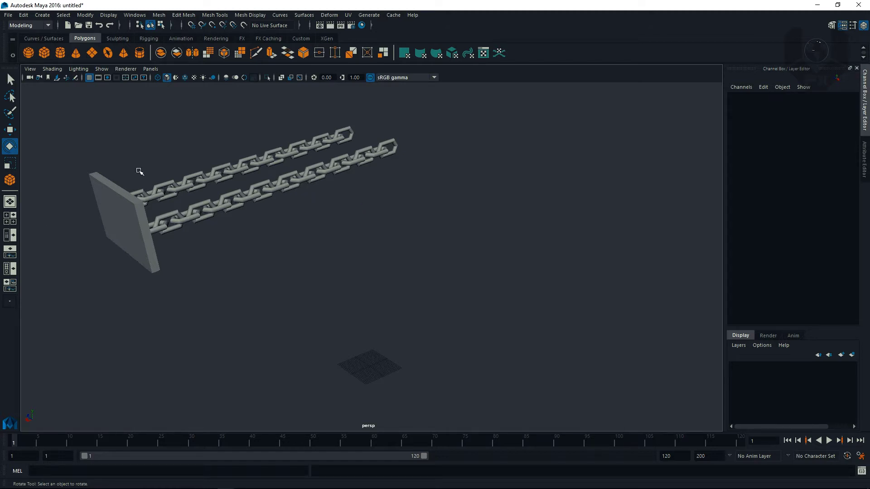
- Select the combined plate-and-end-links mesh and switch to the FX menu set
{"action": "left_click", "coordinate": [350, 130]}
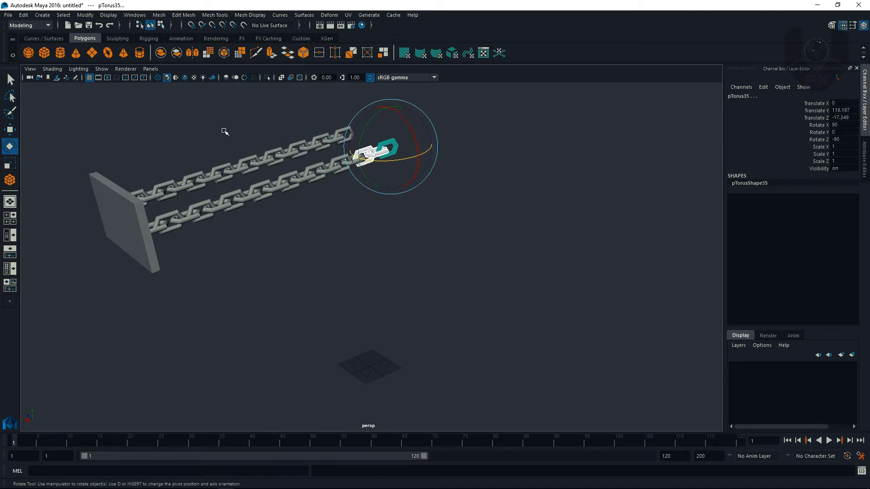
{"action": "left_click", "coordinate": [466, 103]}
{"action": "left_click_drag", "start_coordinate": [468, 104], "coordinate": [52, 311]}
{"action": "left_click", "coordinate": [13, 84]}
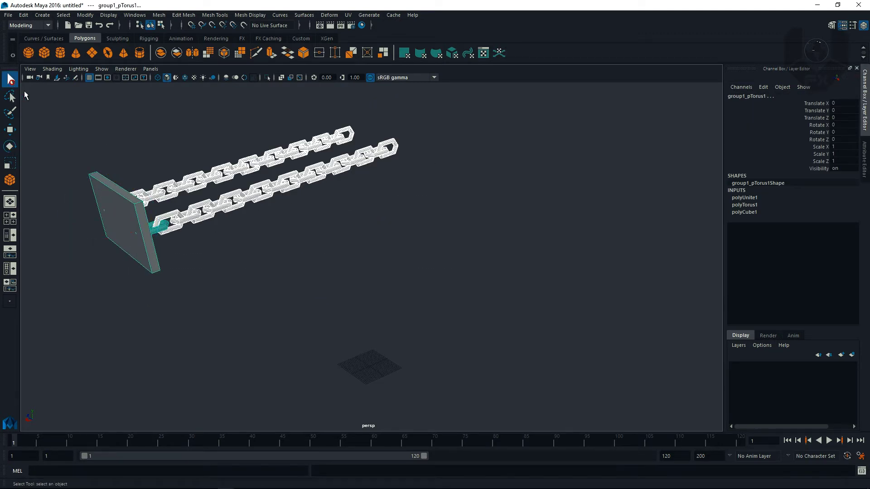
{"action": "left_click_drag", "start_coordinate": [308, 202], "coordinate": [319, 232], "text": "alt"}
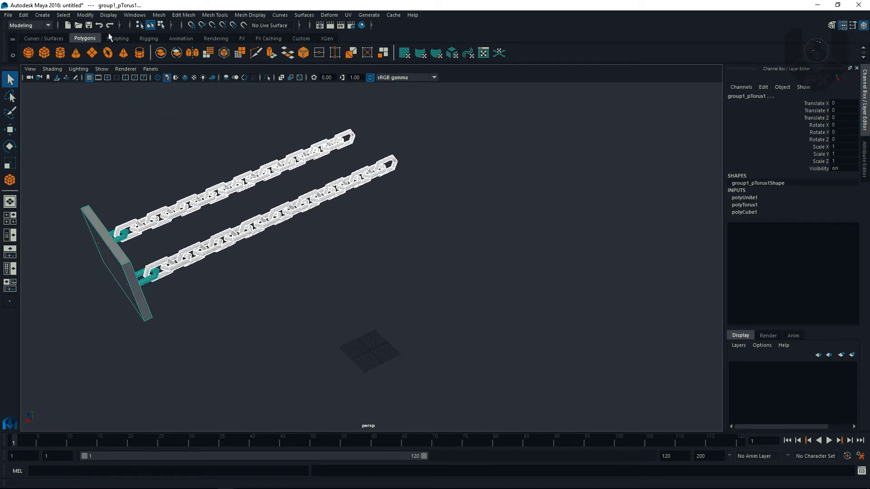
{"action": "left_click", "coordinate": [39, 25]}
{"action": "left_click", "coordinate": [38, 63]}
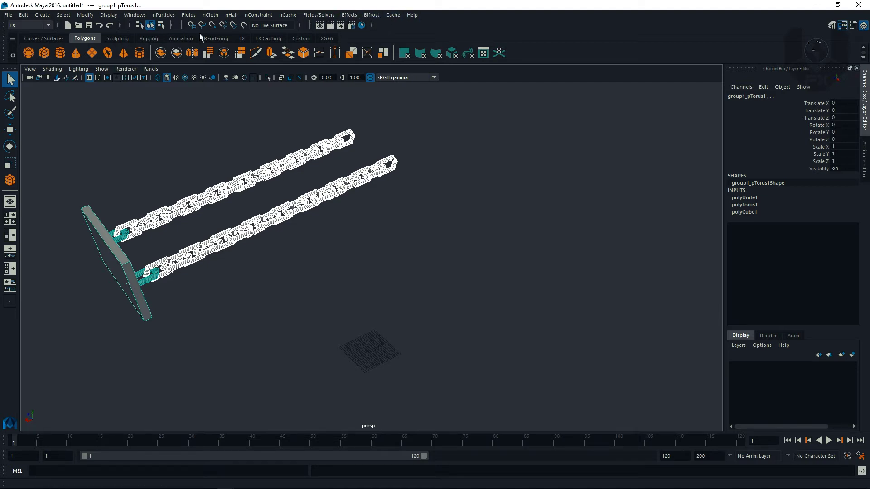
- In the Plug-in Manager, load every plug-in with Apply To All Loaded and Auto load ticked
{"action": "left_click", "coordinate": [138, 18]}
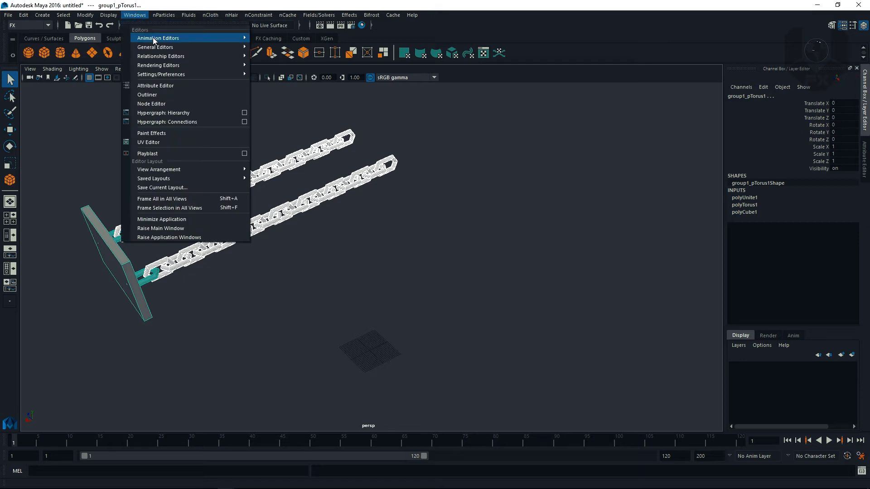
{"action": "mouse_move", "coordinate": [169, 49]}
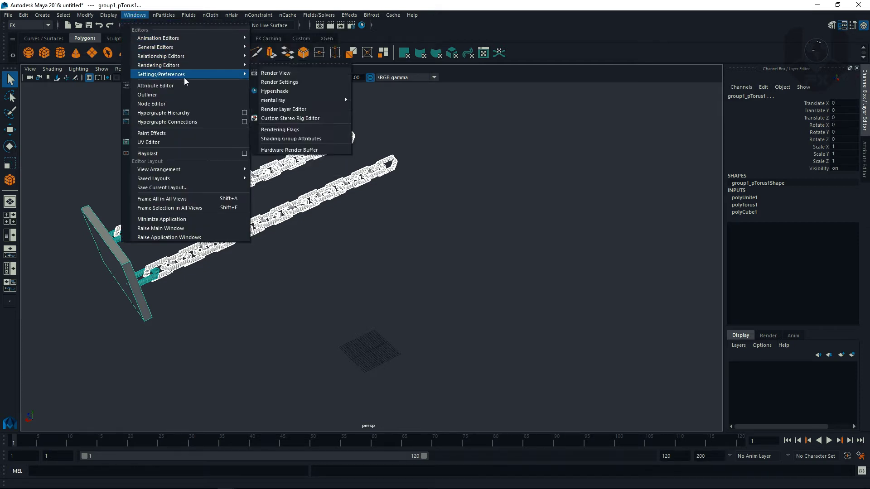
{"action": "mouse_move", "coordinate": [198, 75]}
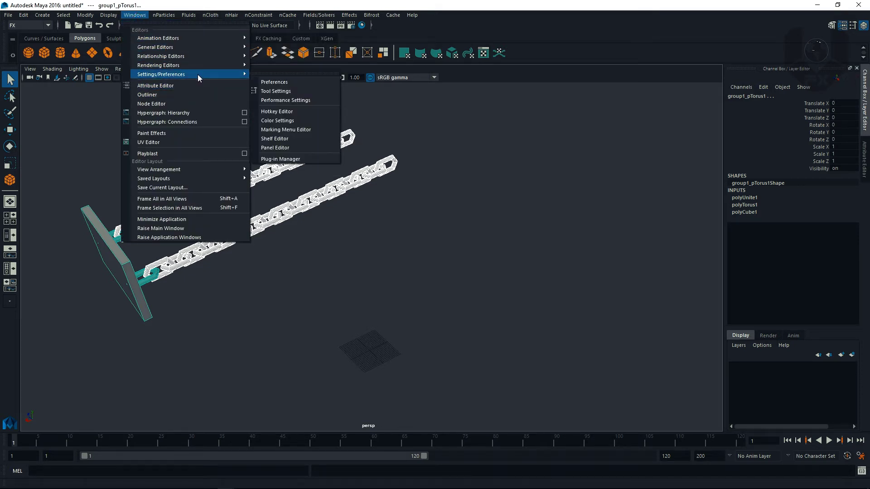
{"action": "left_click", "coordinate": [285, 160]}
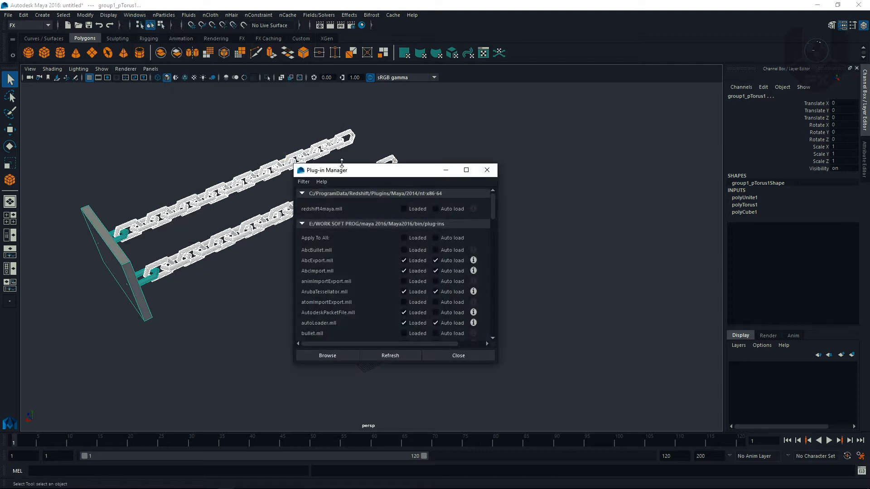
{"action": "left_click", "coordinate": [466, 170]}
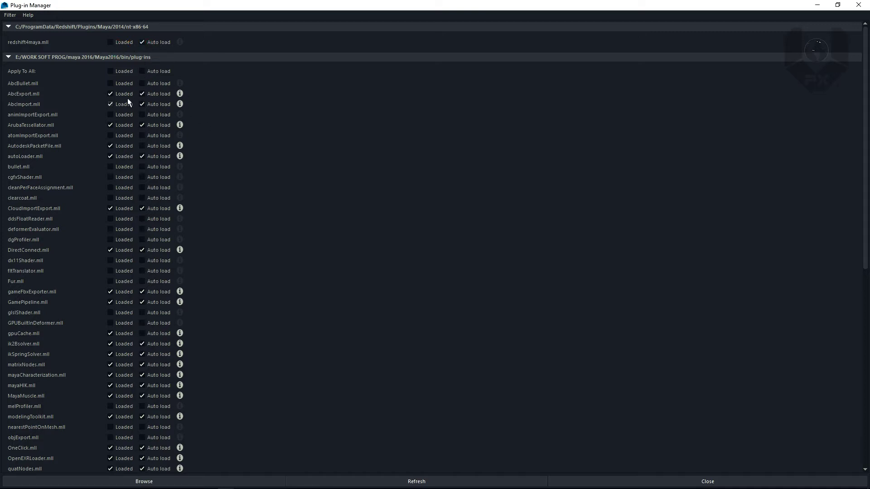
{"action": "left_click", "coordinate": [110, 72]}
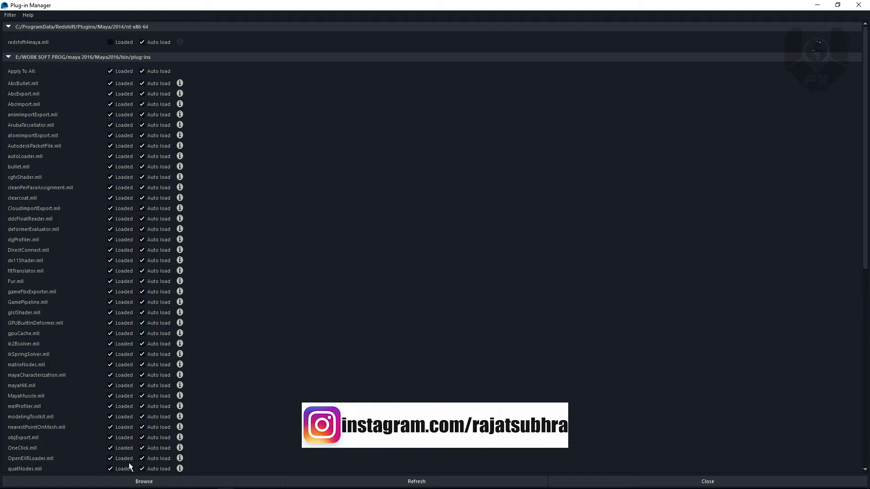
{"action": "left_click", "coordinate": [655, 482]}
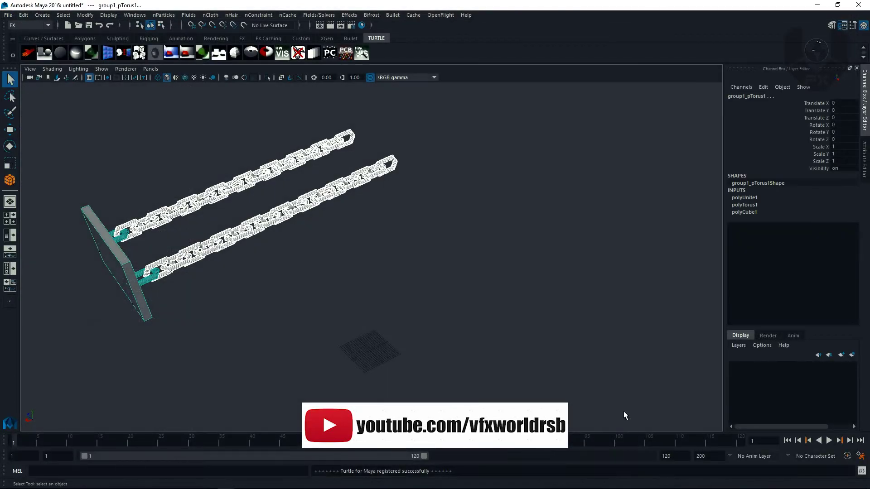
- Make the combined plate-and-end-links mesh an active rigid body with reset settings and an Auto Compound collider
{"action": "left_click", "coordinate": [392, 15]}
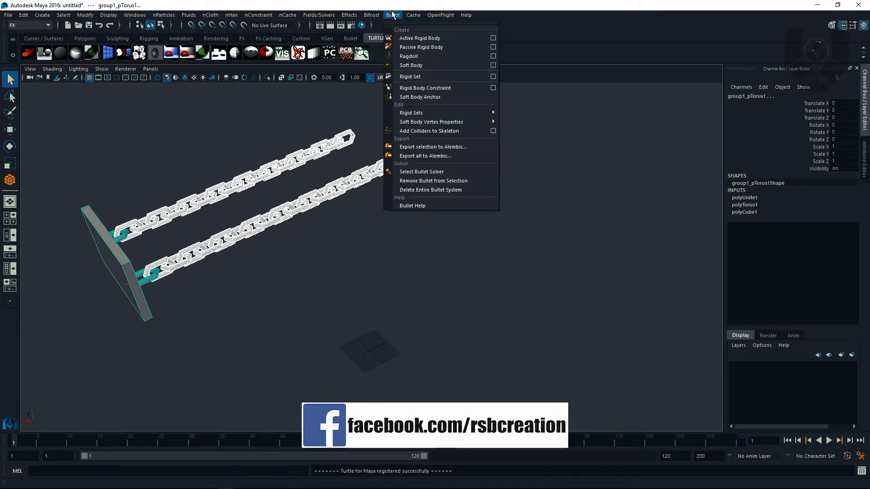
{"action": "left_click", "coordinate": [493, 38]}
{"action": "left_click_drag", "start_coordinate": [441, 169], "coordinate": [522, 119]}
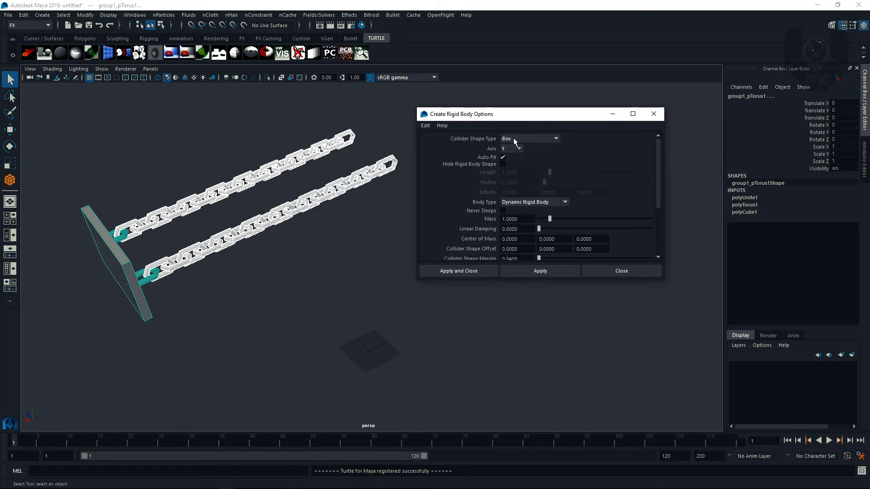
{"action": "left_click", "coordinate": [425, 126]}
{"action": "left_click", "coordinate": [533, 138]}
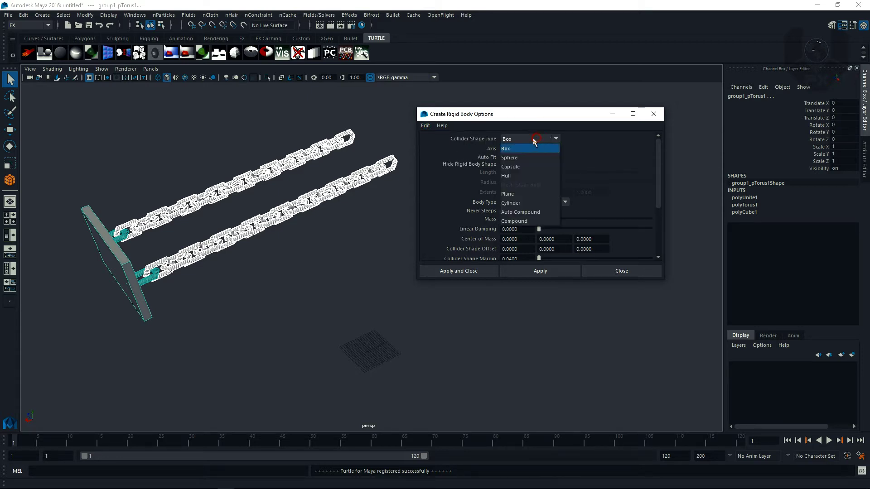
{"action": "left_click", "coordinate": [530, 213]}
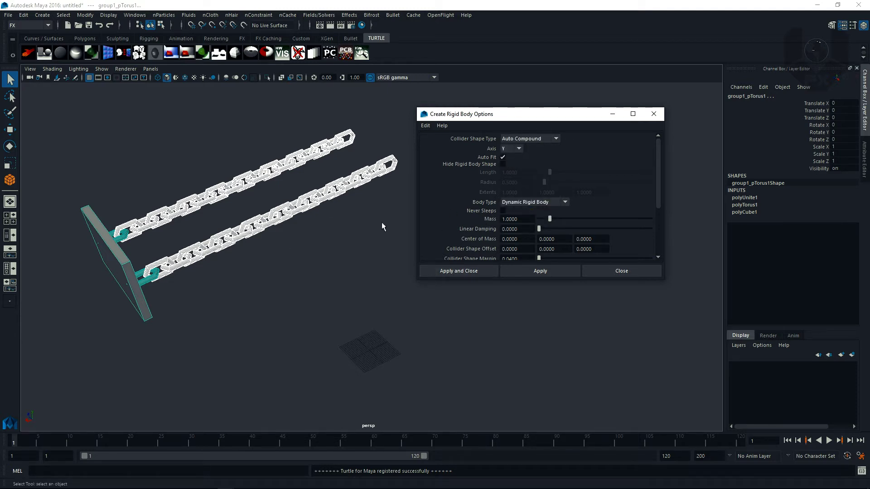
{"action": "left_click", "coordinate": [474, 272]}
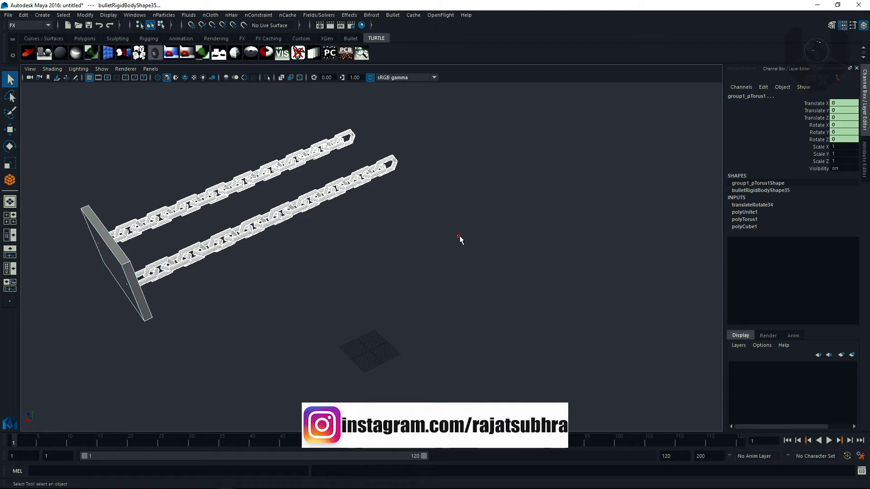
{"action": "left_click", "coordinate": [460, 239]}
- Change the playback end time from 120 to 700
{"action": "left_click", "coordinate": [682, 455]}
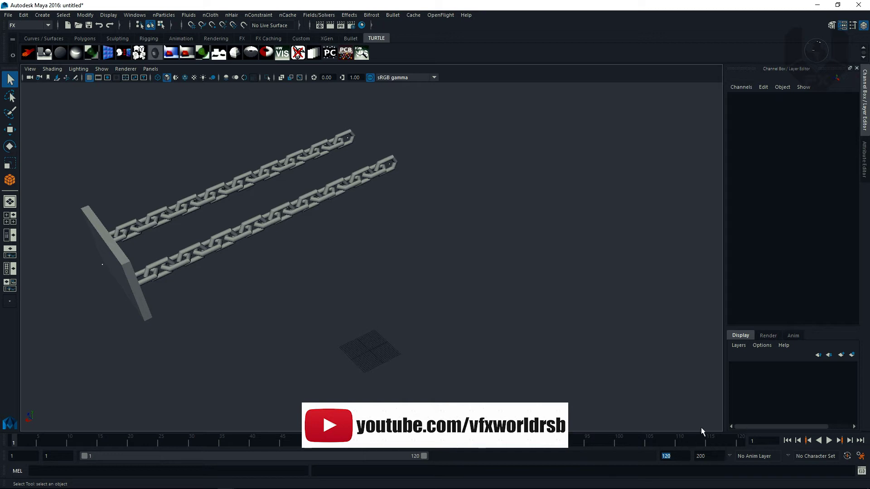
{"action": "type", "text": "700"}
{"action": "key", "text": "Return"}
- Preview the chain simulation, then stop and rewind to frame 1
{"action": "left_click_drag", "start_coordinate": [16, 442], "coordinate": [12, 442]}
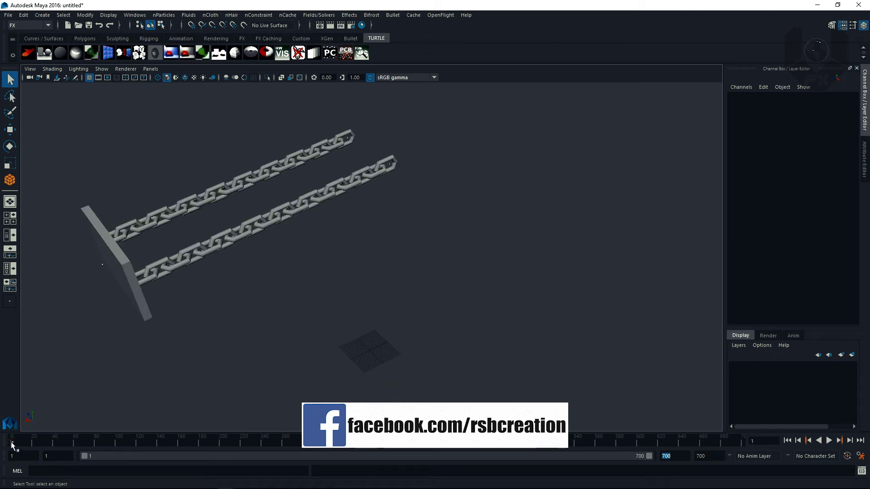
{"action": "key", "text": "alt+v"}
{"action": "key", "text": "shift+alt+v"}
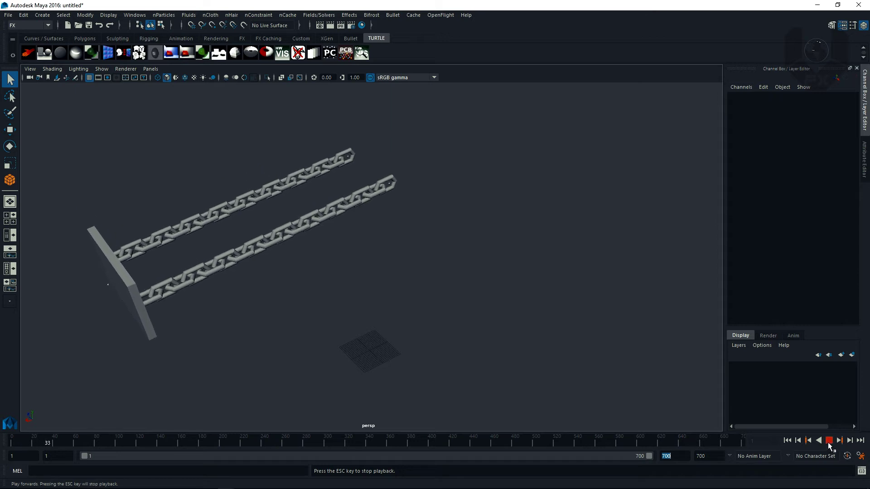
{"action": "left_click", "coordinate": [828, 442]}
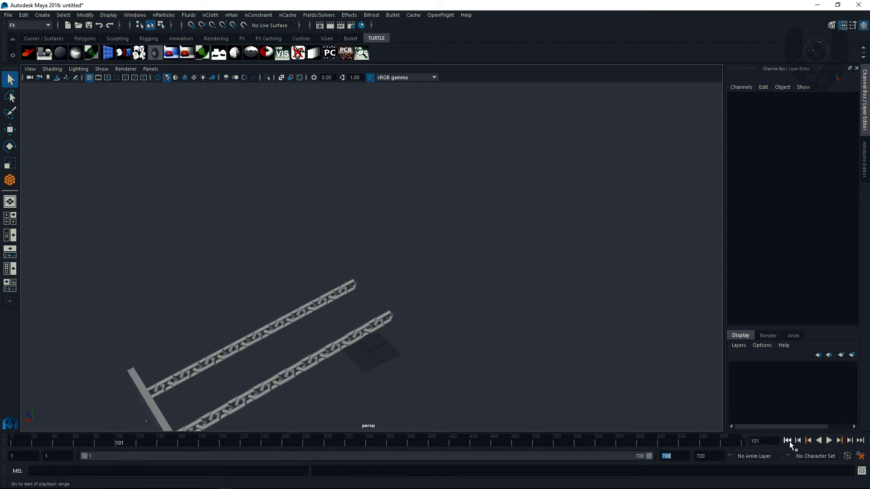
{"action": "left_click", "coordinate": [787, 440]}
- Select the outer end links of the top and bottom chains
{"action": "left_click_drag", "start_coordinate": [343, 119], "coordinate": [415, 168]}
{"action": "left_click_drag", "start_coordinate": [383, 140], "coordinate": [411, 166]}
{"action": "left_click", "coordinate": [402, 158]}
- Set Mass to 0 on both chains' outer end links, then play the simulation
{"action": "left_click", "coordinate": [395, 164]}
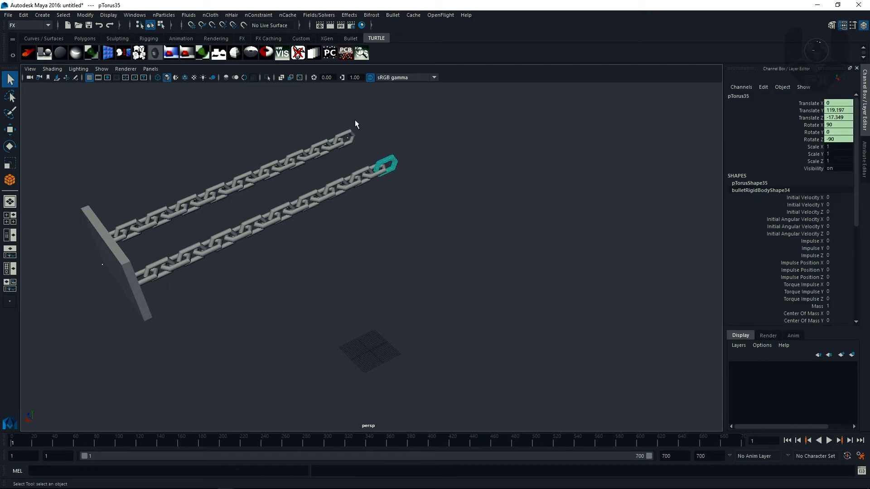
{"action": "left_click", "coordinate": [349, 136], "text": "shift"}
{"action": "left_click_drag", "start_coordinate": [855, 204], "coordinate": [856, 253]}
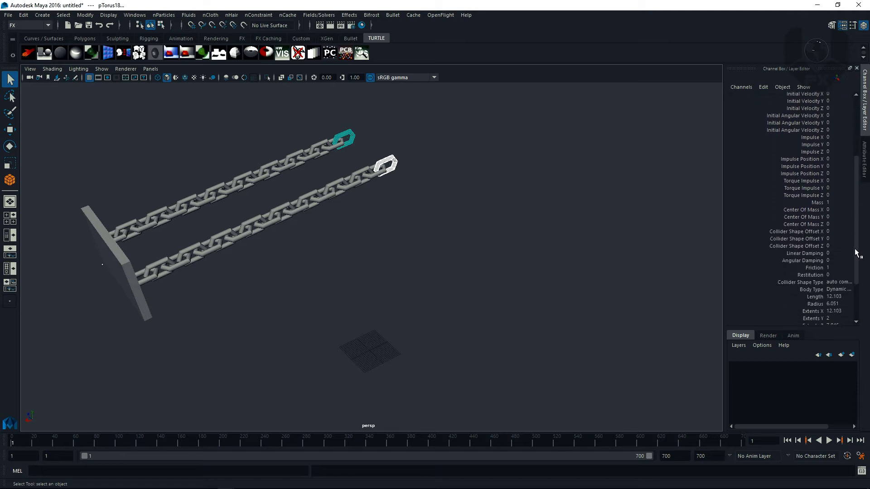
{"action": "left_click", "coordinate": [817, 202]}
{"action": "double_click", "coordinate": [831, 203]}
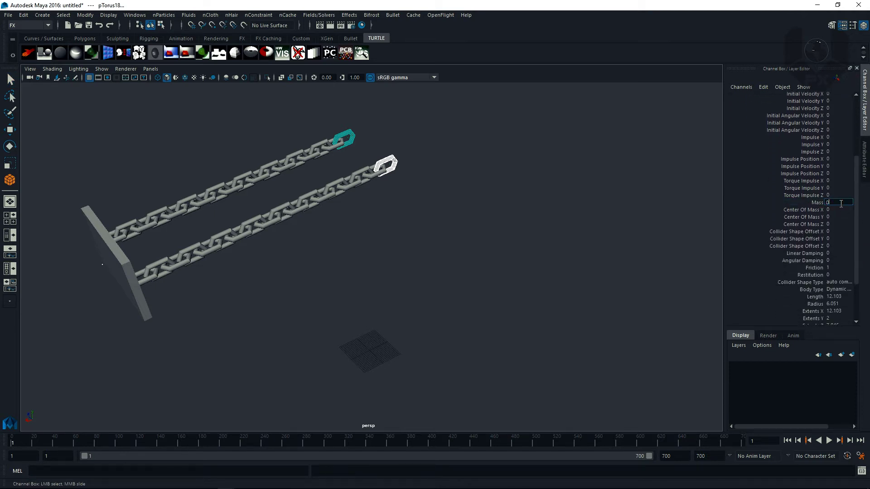
{"action": "left_click", "coordinate": [517, 272]}
{"action": "left_click", "coordinate": [828, 440]}
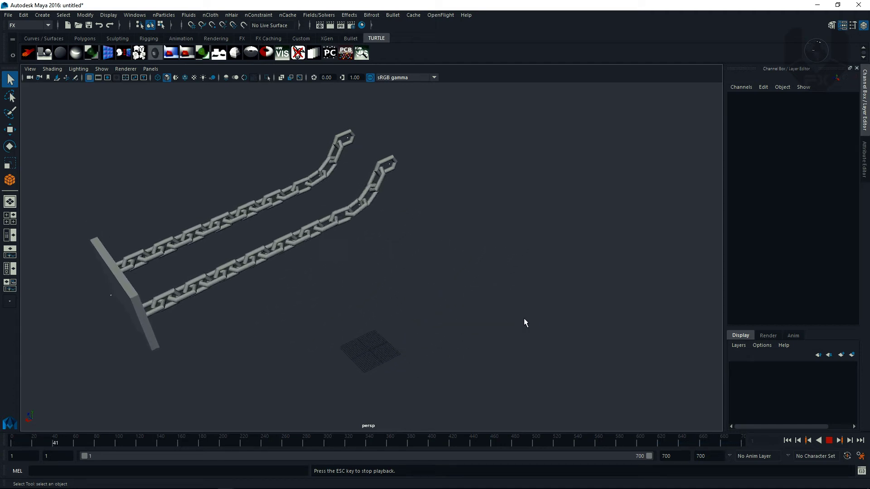
- Stop and rewind the simulation, then select the plank with its attached links
{"action": "left_click", "coordinate": [828, 440]}
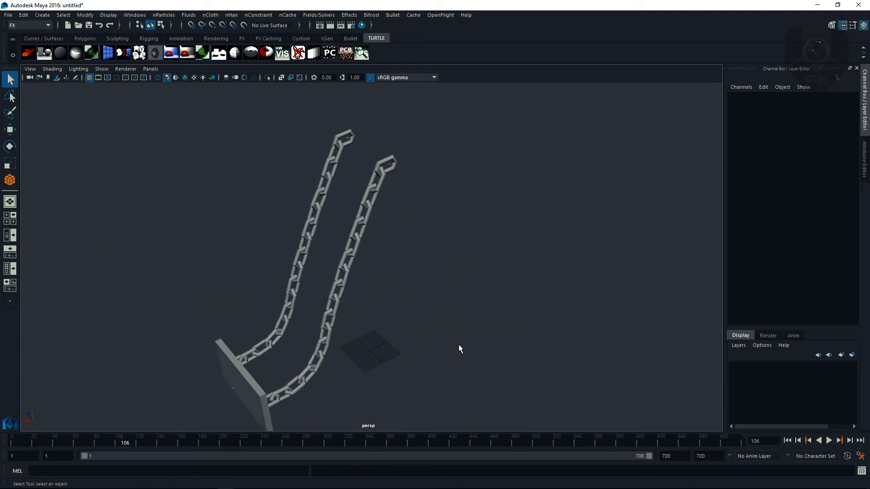
{"action": "left_click", "coordinate": [787, 440]}
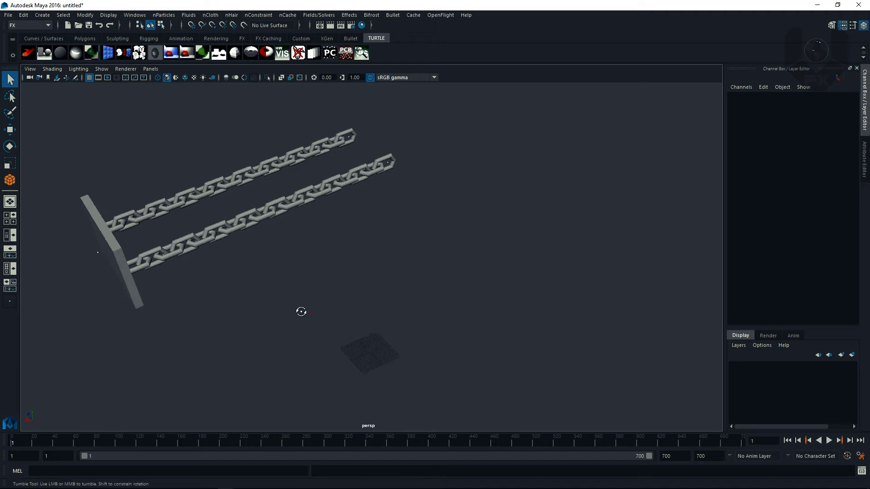
{"action": "left_click_drag", "start_coordinate": [301, 311], "coordinate": [240, 295], "text": "alt"}
{"action": "left_click_drag", "start_coordinate": [98, 114], "coordinate": [114, 128]}
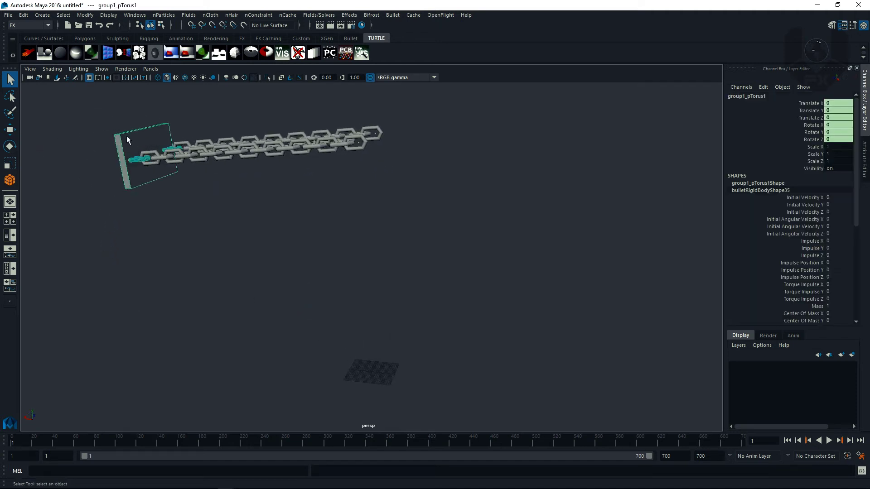
{"action": "left_click_drag", "start_coordinate": [200, 229], "coordinate": [224, 235], "text": "alt"}
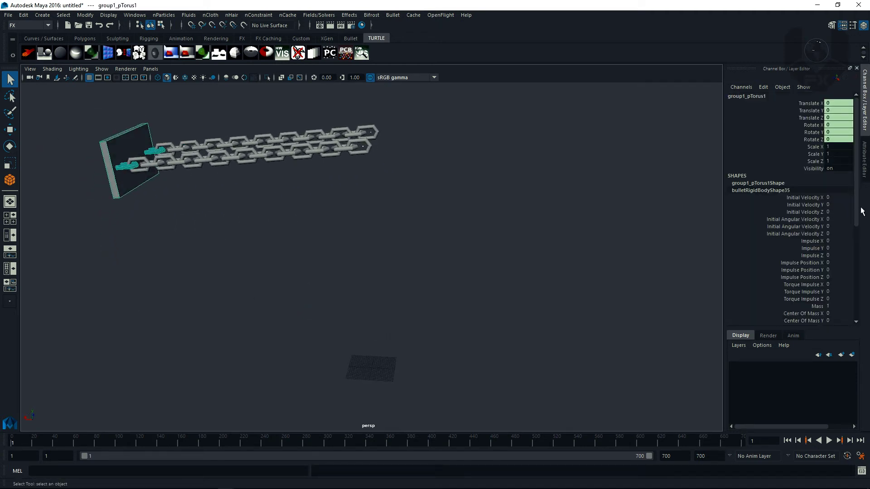
{"action": "scroll", "coordinate": [847, 232], "scroll_direction": "down", "scroll_amount": 5}
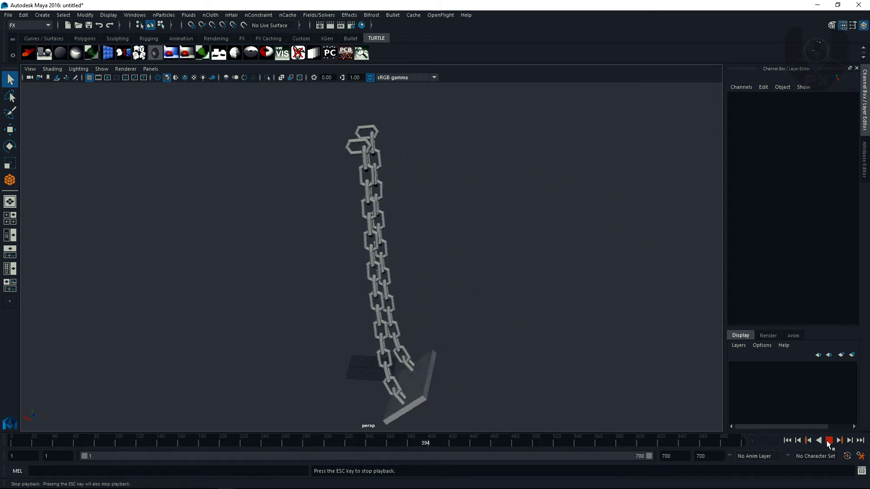
- Rewind again, reselect the plank group and set its Mass to 6
{"action": "left_click", "coordinate": [829, 441]}
{"action": "left_click", "coordinate": [787, 440]}
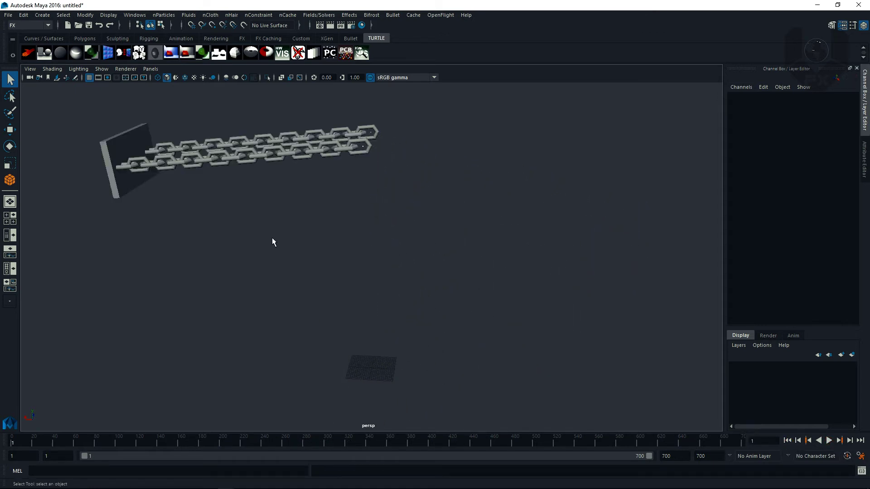
{"action": "left_click_drag", "start_coordinate": [222, 205], "coordinate": [145, 192], "text": "alt"}
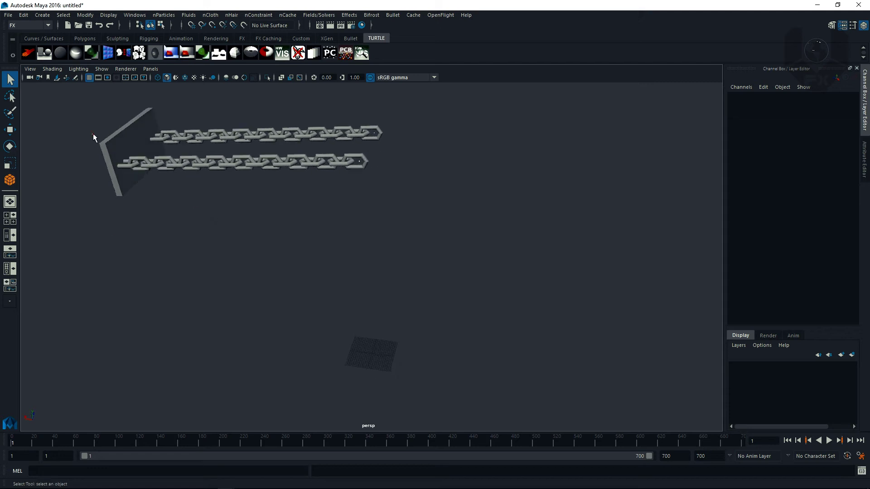
{"action": "left_click_drag", "start_coordinate": [94, 138], "coordinate": [207, 204]}
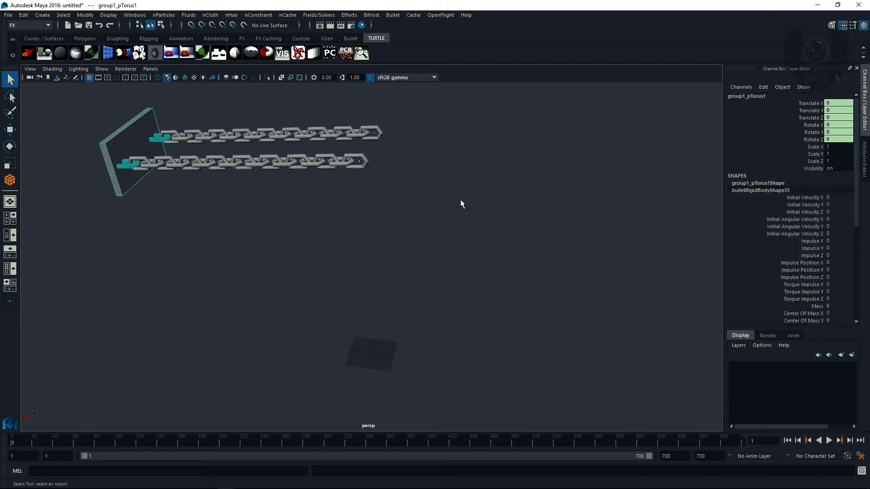
{"action": "type", "text": "6"}
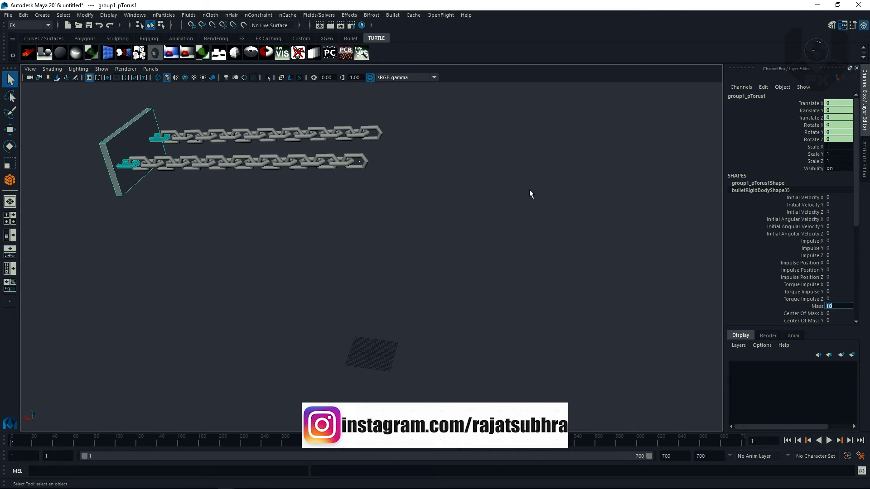
{"action": "left_click", "coordinate": [531, 194]}
{"action": "left_click", "coordinate": [134, 14]}
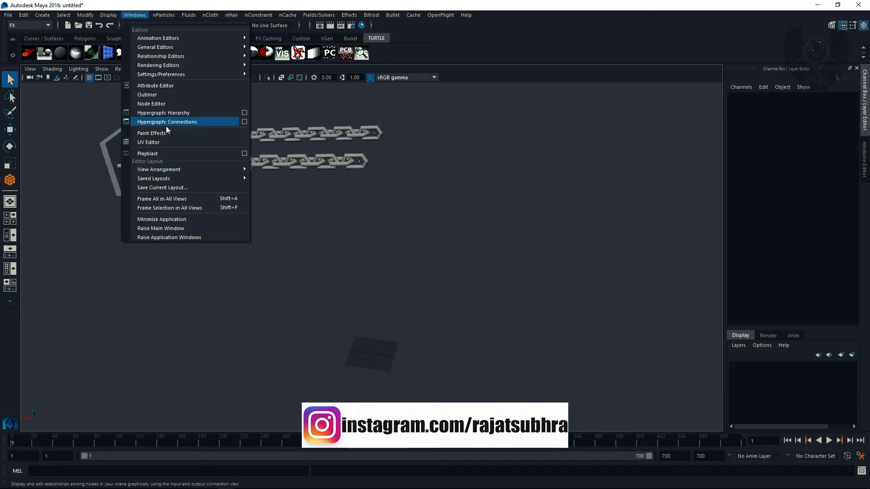
- In the Outliner, select bulletSolver1 and set its Gravity Y to -80
{"action": "left_click", "coordinate": [172, 94]}
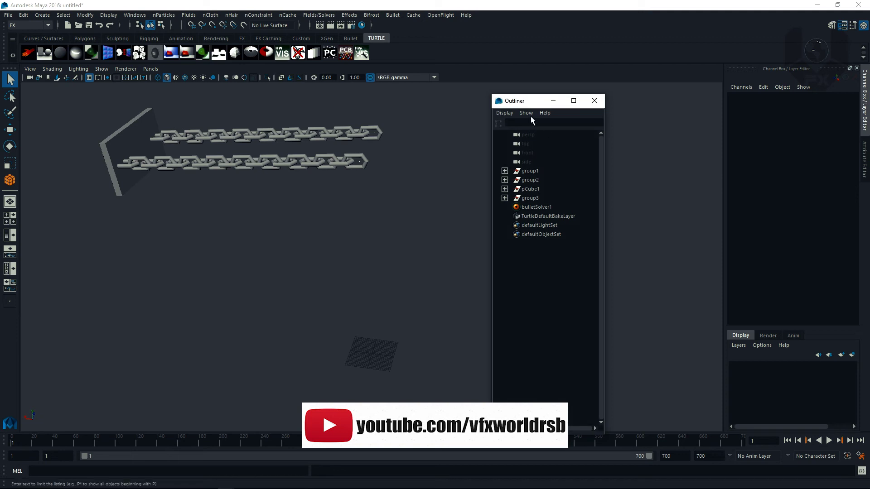
{"action": "left_click", "coordinate": [529, 207]}
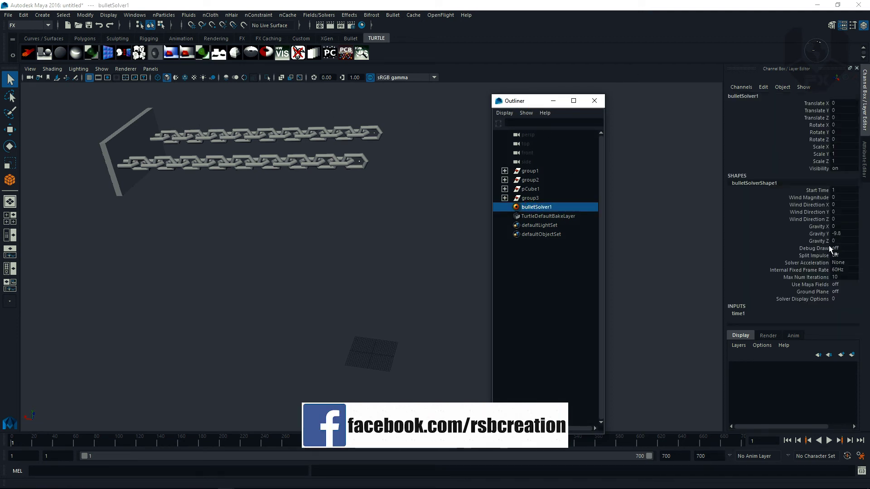
{"action": "double_click", "coordinate": [844, 234]}
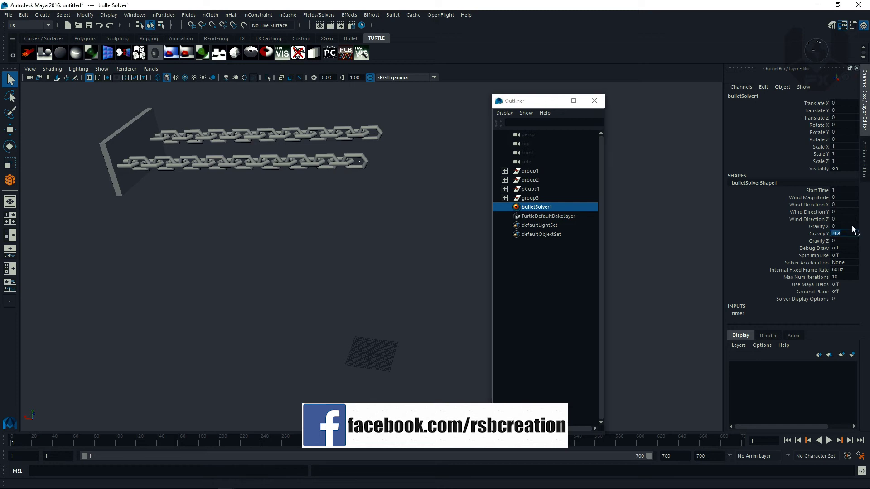
{"action": "type", "text": "-8"}
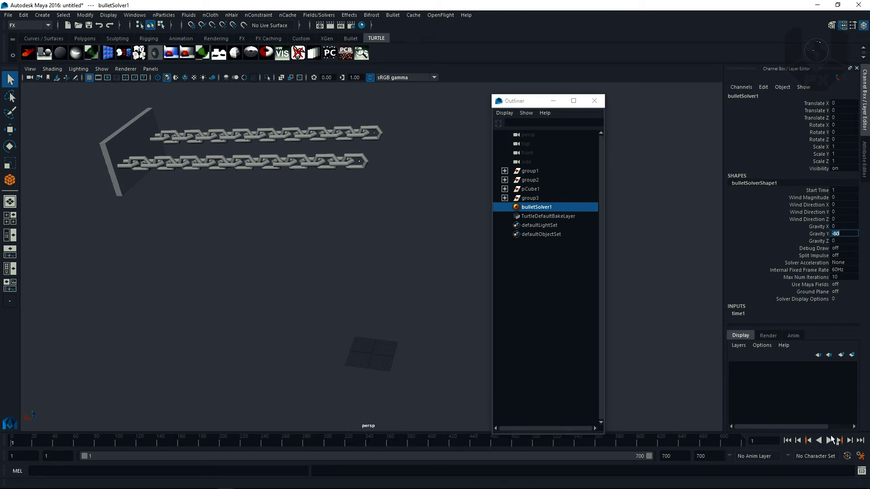
{"action": "left_click", "coordinate": [828, 440]}
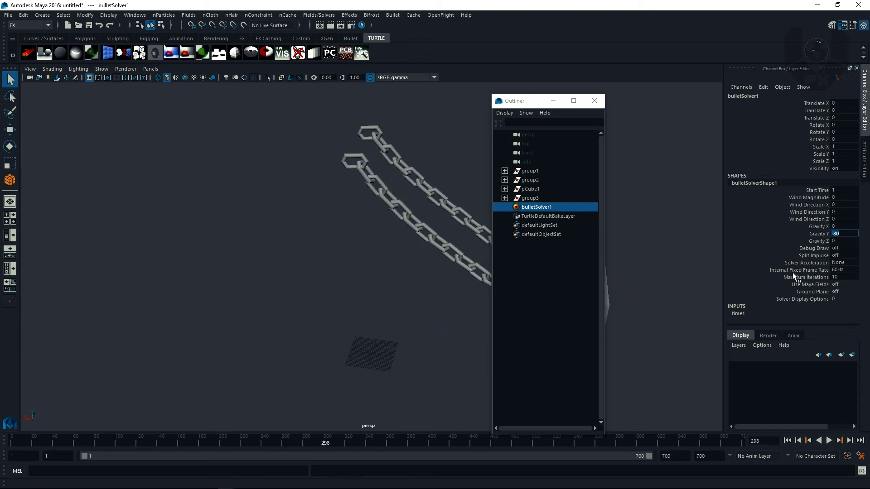
- Set the solver's Internal Fixed Frame Rate to 240Hz and replay the simulation from frame 1
{"action": "left_click", "coordinate": [844, 270]}
{"action": "left_click", "coordinate": [786, 441]}
{"action": "left_click", "coordinate": [829, 441]}
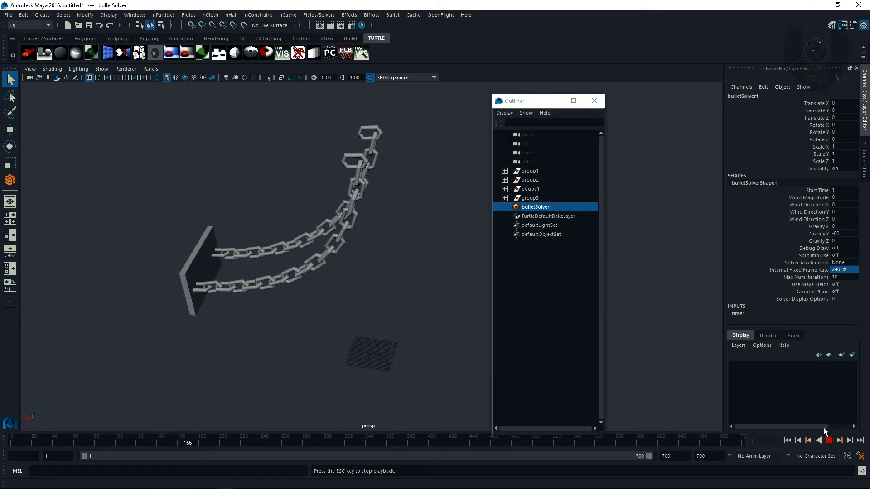
{"action": "left_click", "coordinate": [829, 441]}
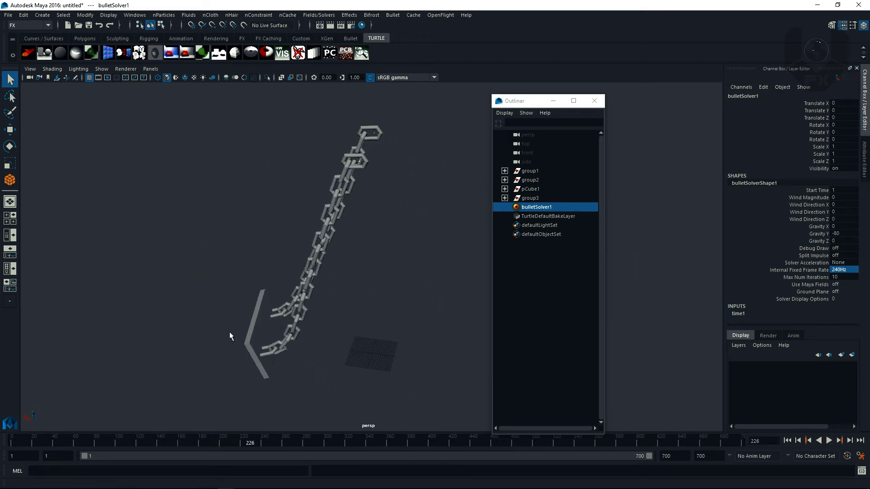
{"action": "left_click", "coordinate": [262, 333]}
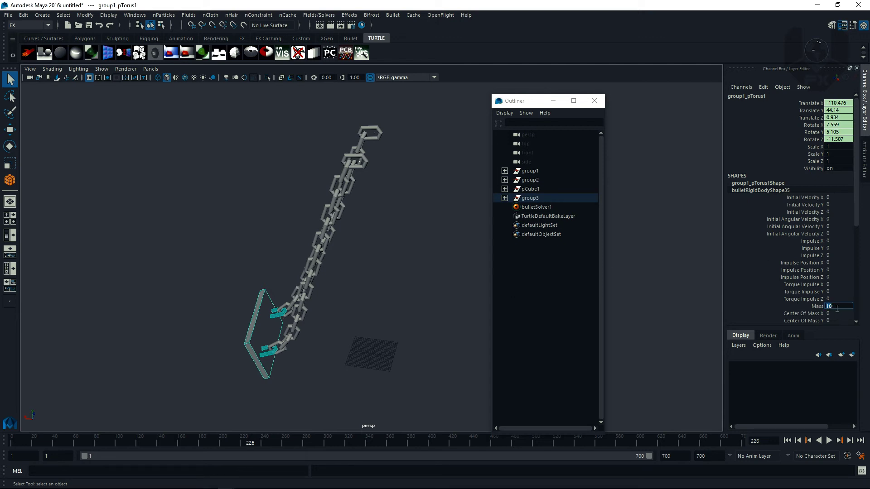
- Replay the simulation from frame 1, with the Outliner moved aside, and stop at frame 301
{"action": "left_click", "coordinate": [792, 441]}
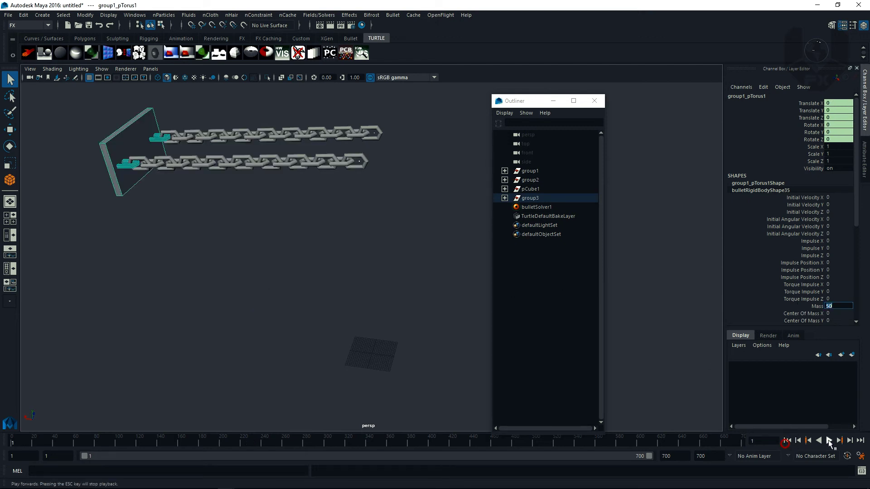
{"action": "left_click", "coordinate": [828, 440]}
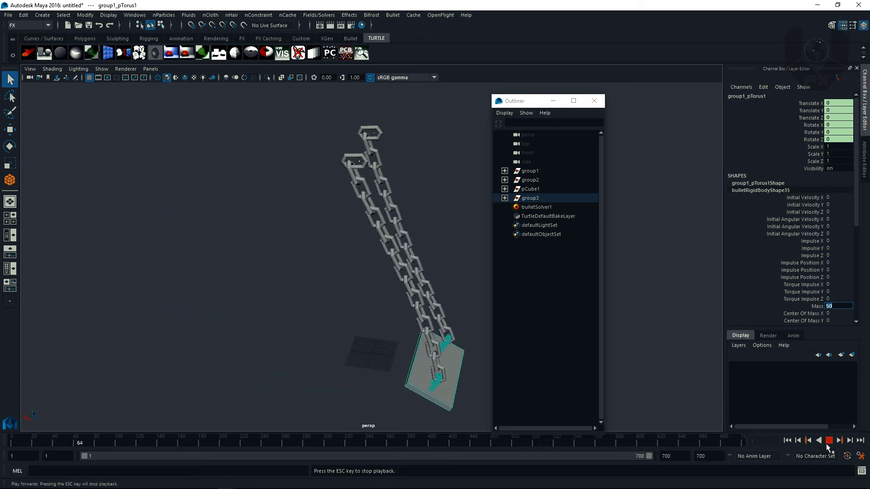
{"action": "left_click_drag", "start_coordinate": [570, 100], "coordinate": [674, 100]}
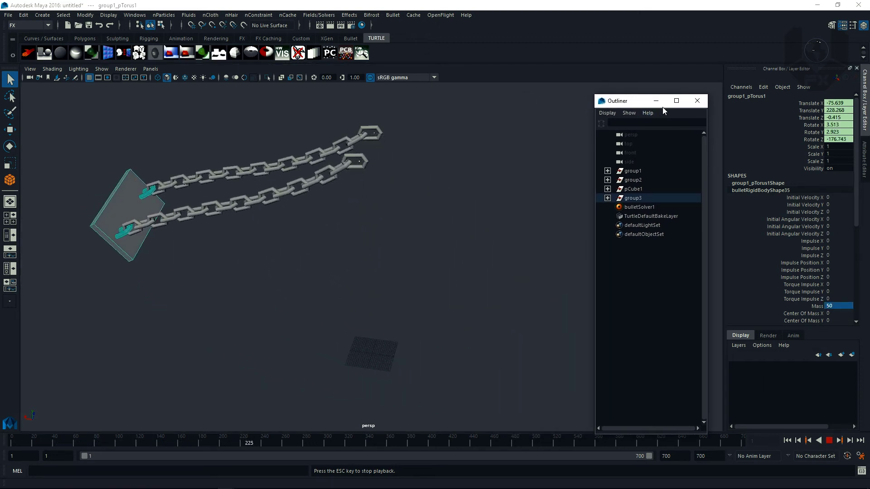
{"action": "left_click", "coordinate": [828, 440]}
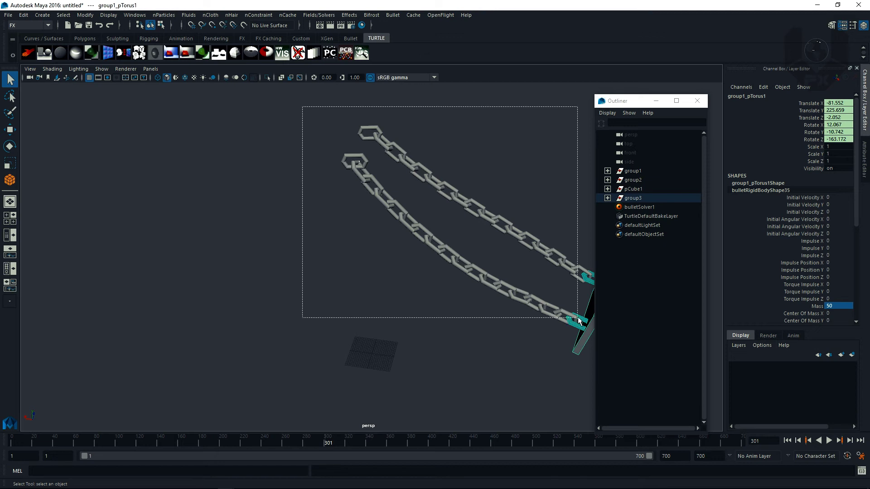
- Show the chain links with smooth preview and minimize the Outliner
{"action": "left_click_drag", "start_coordinate": [577, 321], "coordinate": [589, 323]}
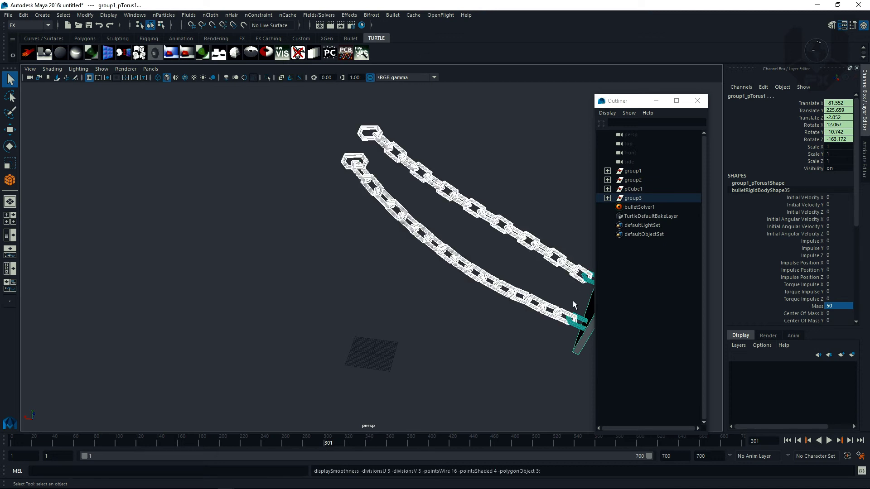
{"action": "left_click", "coordinate": [512, 333]}
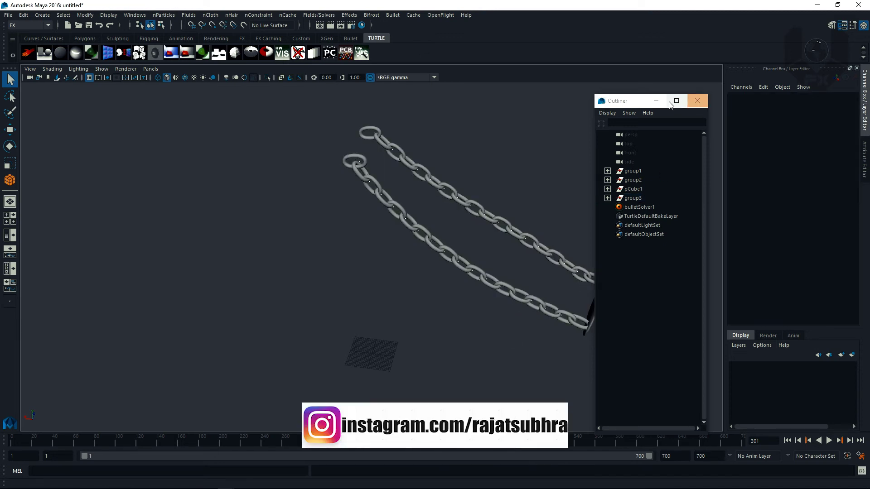
{"action": "left_click", "coordinate": [655, 102]}
{"action": "left_click_drag", "start_coordinate": [608, 290], "coordinate": [572, 313], "text": "alt"}
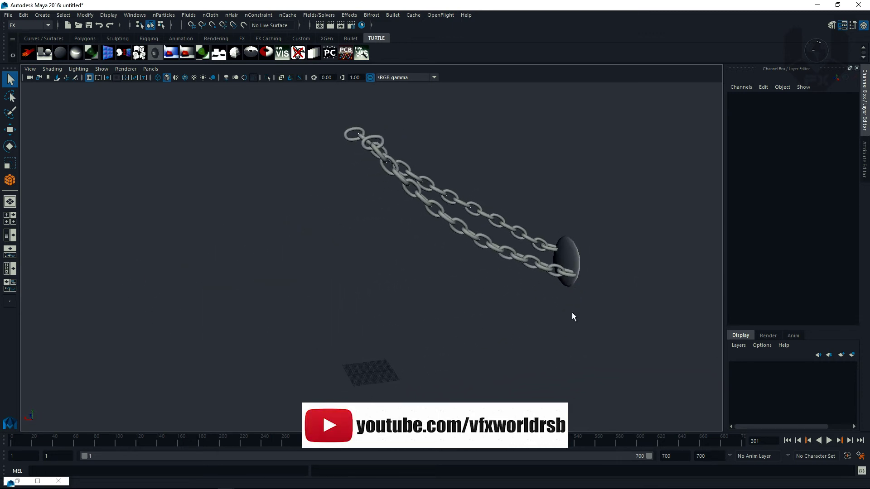
- Display the plank unsmoothed and frame it up close
{"action": "left_click", "coordinate": [573, 257]}
{"action": "key", "text": "1"}
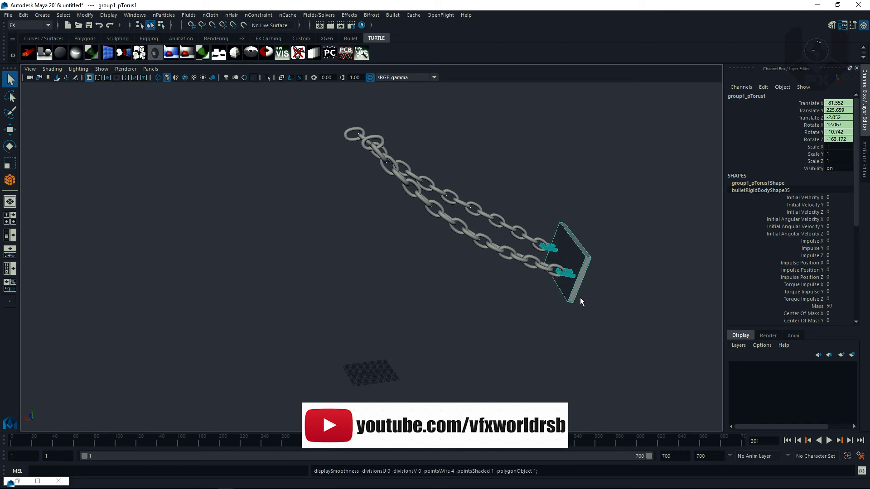
{"action": "key", "text": "f"}
{"action": "left_click_drag", "start_coordinate": [442, 250], "coordinate": [501, 228], "text": "alt"}
{"action": "right_click_drag", "start_coordinate": [476, 183], "coordinate": [440, 199], "text": "shift"}
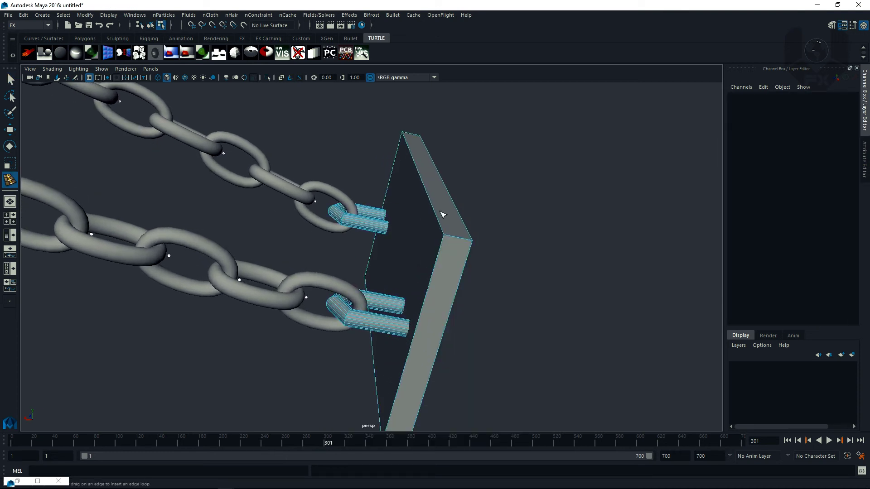
- Insert six edge loops running near the plank's borders
{"action": "left_click", "coordinate": [457, 244]}
{"action": "left_click_drag", "start_coordinate": [457, 254], "coordinate": [173, 231], "text": "alt"}
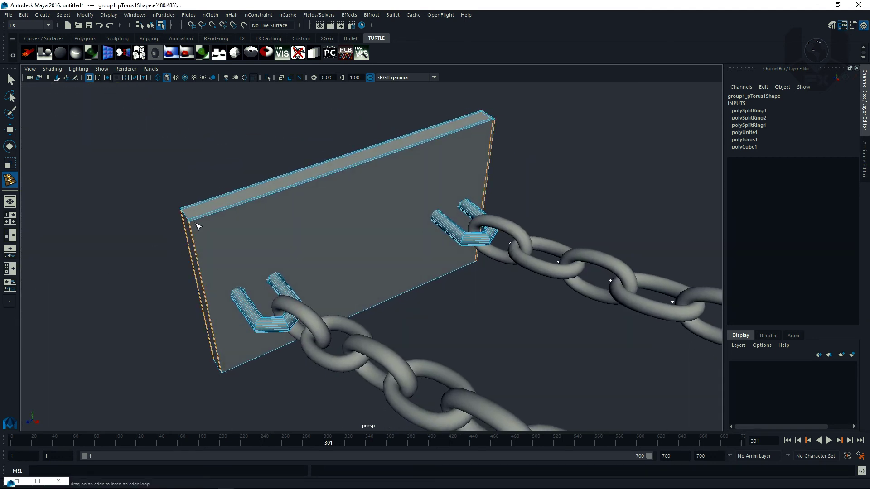
{"action": "left_click_drag", "start_coordinate": [228, 244], "coordinate": [201, 306], "text": "alt"}
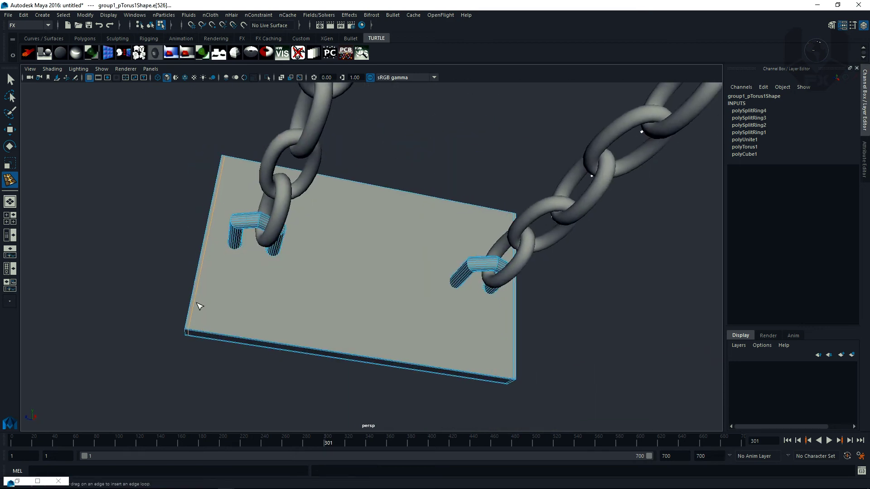
{"action": "left_click_drag", "start_coordinate": [207, 338], "coordinate": [205, 216], "text": "alt"}
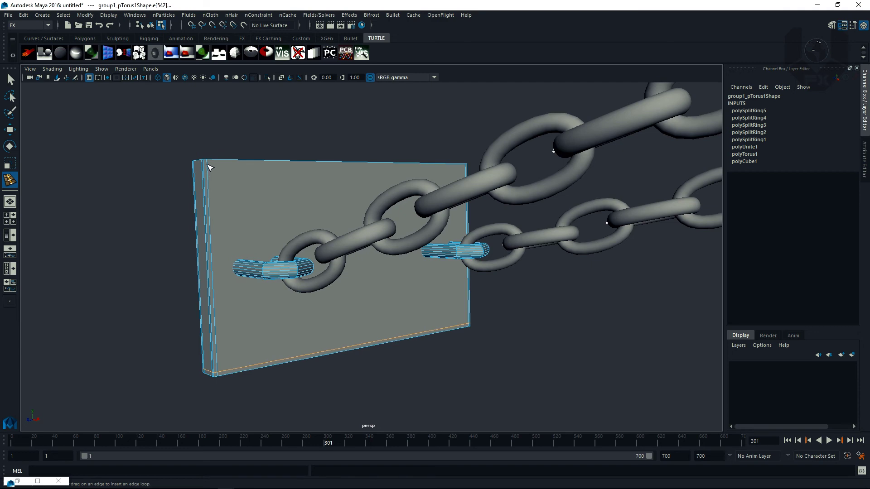
{"action": "left_click_drag", "start_coordinate": [238, 188], "coordinate": [178, 178], "text": "alt"}
{"action": "left_click_drag", "start_coordinate": [358, 217], "coordinate": [441, 239], "text": "alt"}
- Switch to the Move tool, deselect, and zoom out with the chains standing upright
{"action": "key", "text": "w"}
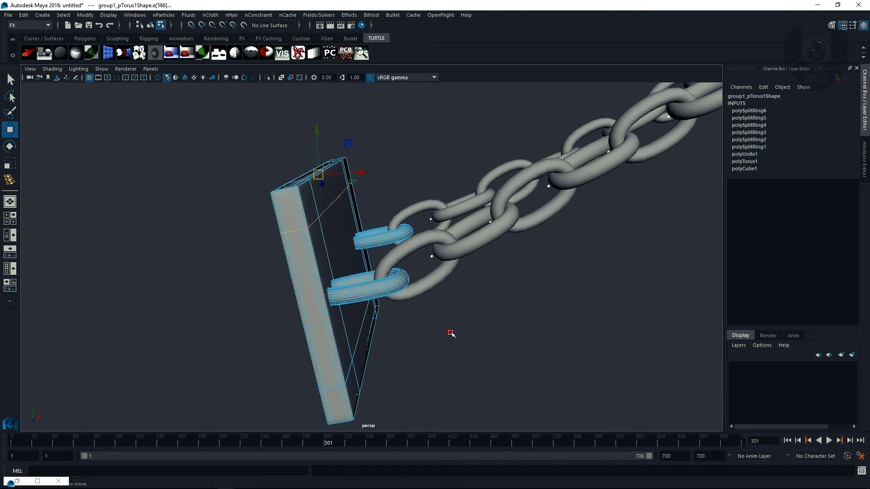
{"action": "left_click", "coordinate": [451, 334]}
{"action": "scroll", "coordinate": [409, 288], "scroll_direction": "down", "scroll_amount": 10}
{"action": "left_click_drag", "start_coordinate": [408, 288], "coordinate": [337, 321], "text": "alt"}
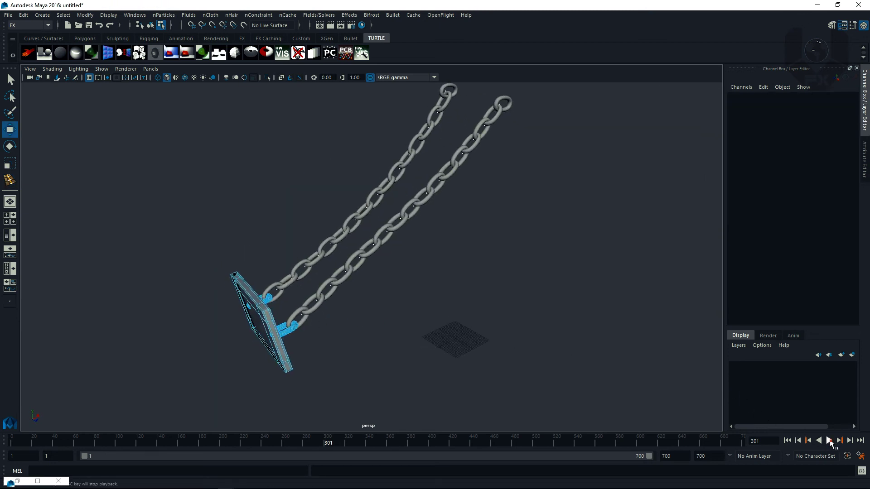
- Test-run the swing, rewind to frame 1 and recentre the plank and chains
{"action": "left_click", "coordinate": [830, 441]}
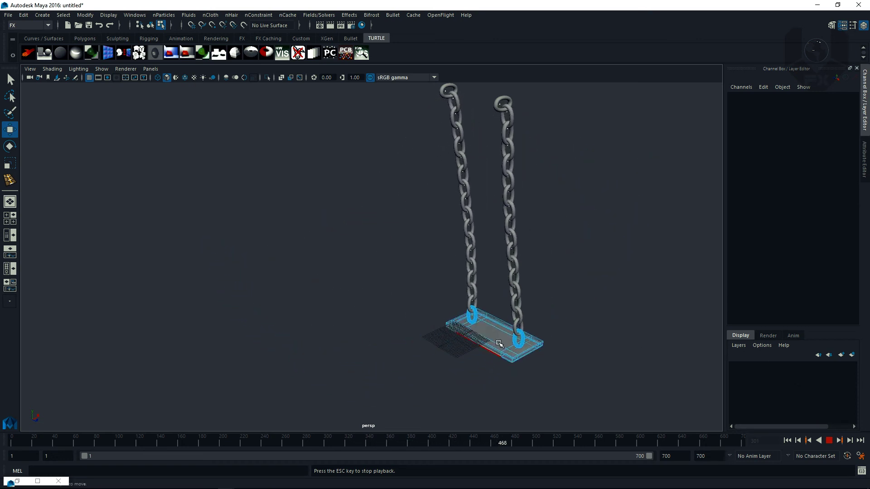
{"action": "left_click", "coordinate": [829, 440]}
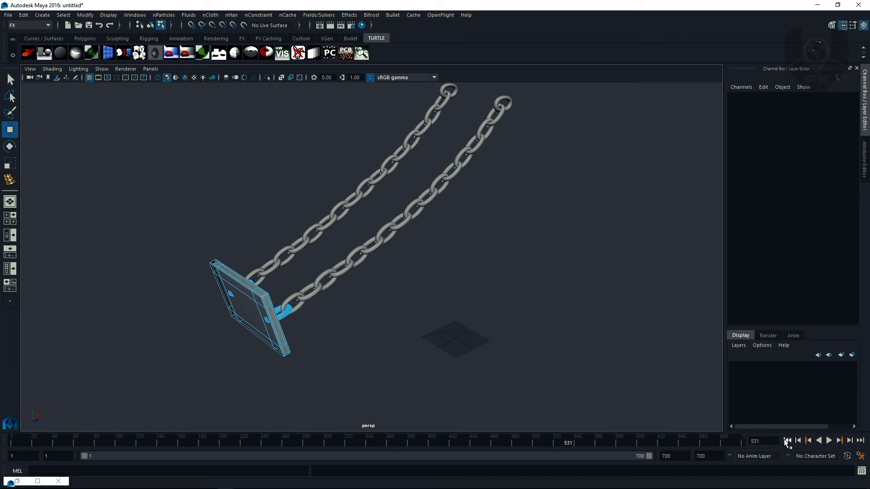
{"action": "left_click", "coordinate": [786, 441]}
{"action": "left_click_drag", "start_coordinate": [488, 269], "coordinate": [302, 285], "text": "alt"}
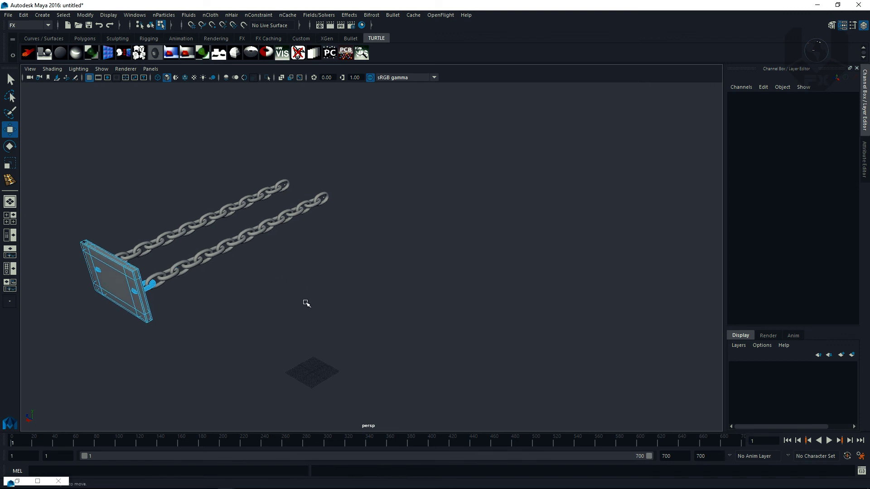
{"action": "middle_click_drag", "start_coordinate": [309, 293], "coordinate": [361, 306], "text": "alt"}
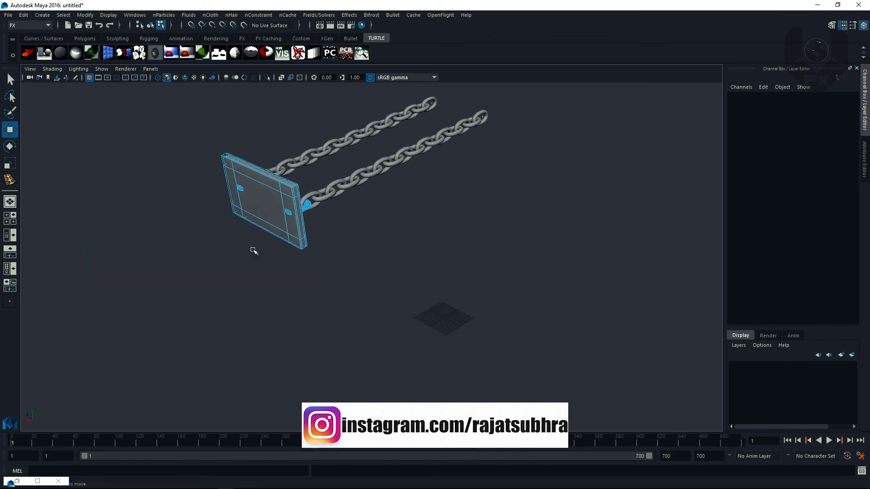
- Inspect several of the plank's edges, including its top edge
{"action": "left_click", "coordinate": [272, 216]}
{"action": "left_click", "coordinate": [354, 257]}
{"action": "left_click", "coordinate": [253, 170]}
{"action": "right_click_drag", "start_coordinate": [265, 204], "coordinate": [310, 186]}
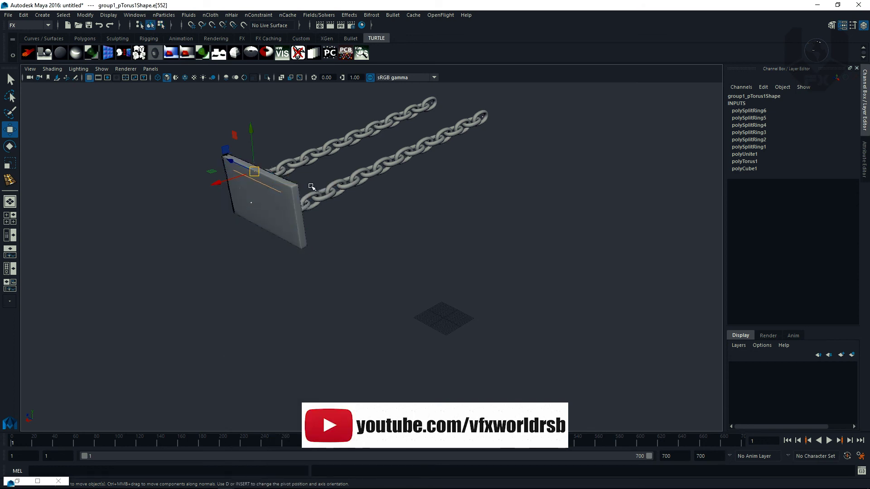
{"action": "left_click_drag", "start_coordinate": [352, 258], "coordinate": [231, 256], "text": "alt"}
- Back in object mode, reselect group1_pTorus1 and show its Attribute Editor
{"action": "key", "text": "F8"}
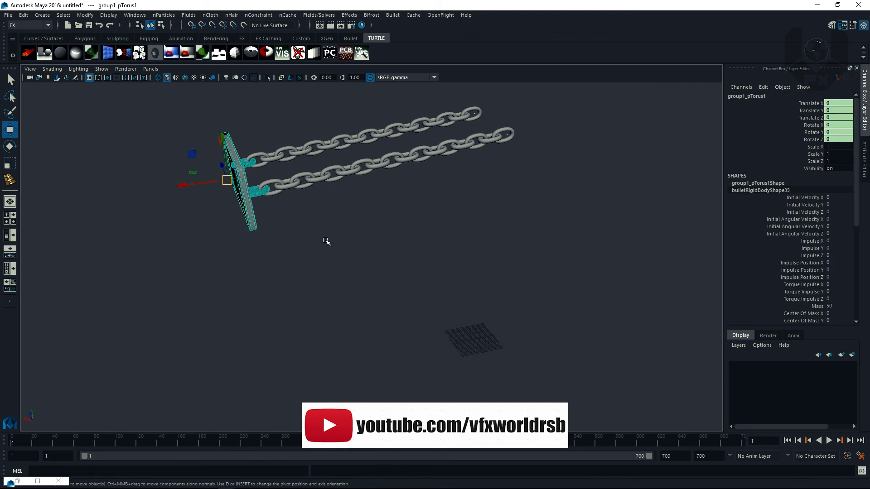
{"action": "left_click_drag", "start_coordinate": [328, 240], "coordinate": [316, 248], "text": "alt"}
{"action": "left_click", "coordinate": [317, 248]}
{"action": "left_click_drag", "start_coordinate": [185, 241], "coordinate": [629, 166]}
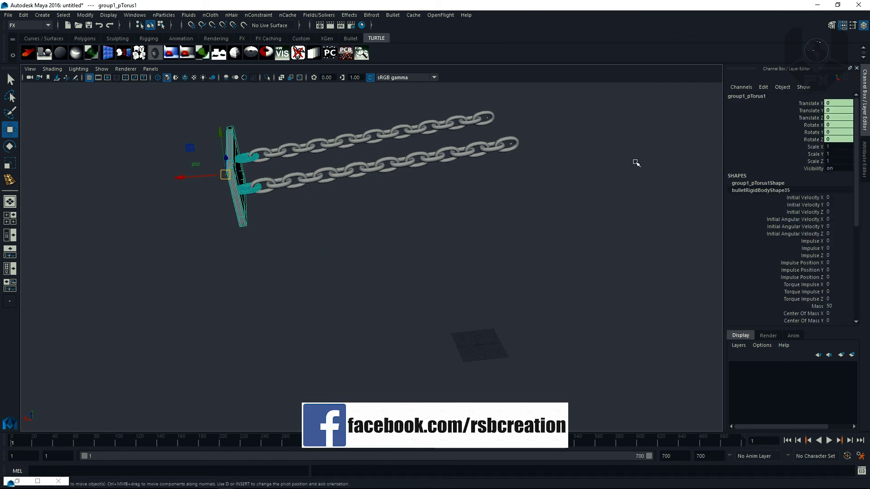
{"action": "left_click", "coordinate": [865, 154]}
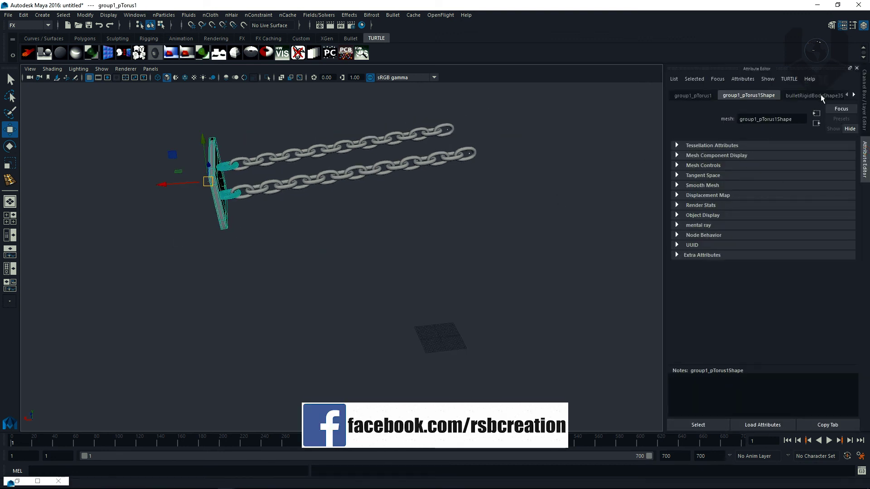
- Set the lambert1 material Color to white in the Attribute Editor
{"action": "left_click", "coordinate": [854, 96]}
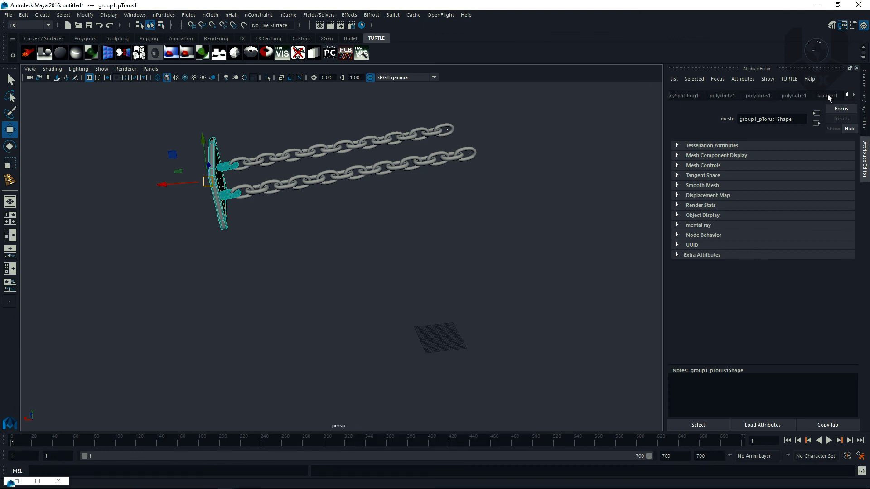
{"action": "left_click", "coordinate": [826, 95]}
{"action": "left_click_drag", "start_coordinate": [803, 199], "coordinate": [830, 200]}
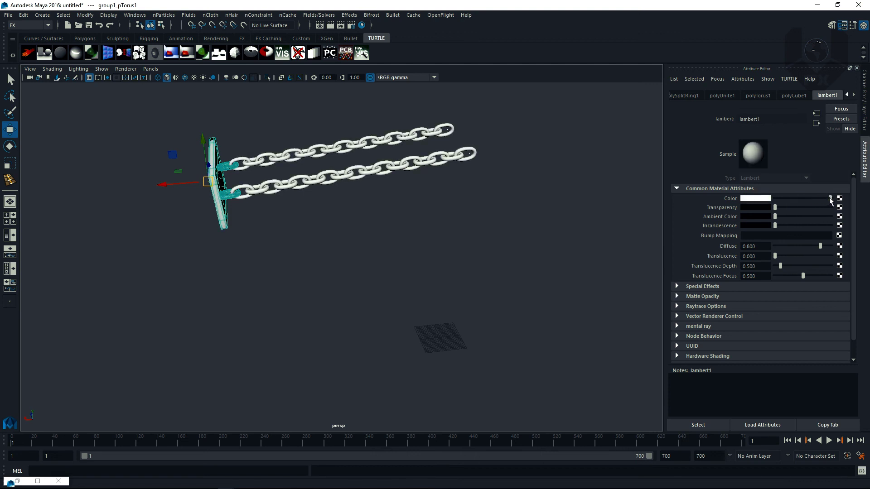
{"action": "left_click", "coordinate": [774, 207]}
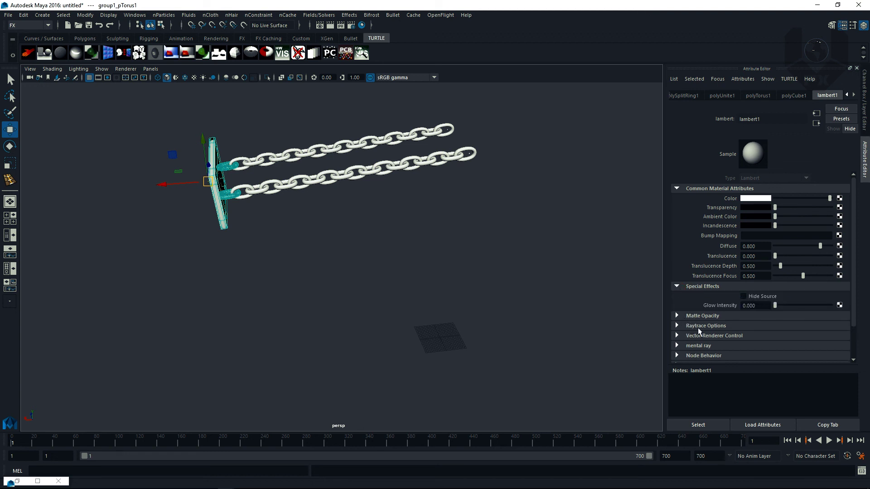
- Clear the selection and replay the swing simulation to see the white shading
{"action": "left_click_drag", "start_coordinate": [303, 268], "coordinate": [355, 318], "text": "alt"}
{"action": "left_click", "coordinate": [377, 326]}
{"action": "left_click", "coordinate": [829, 441]}
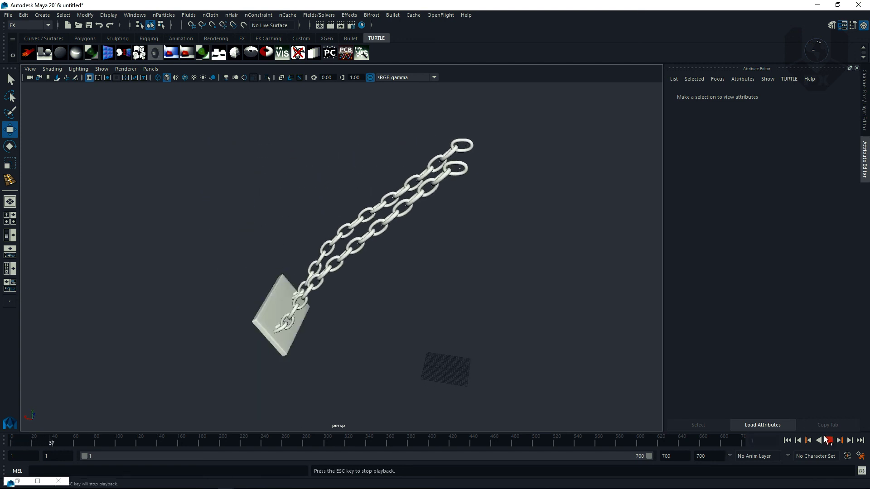